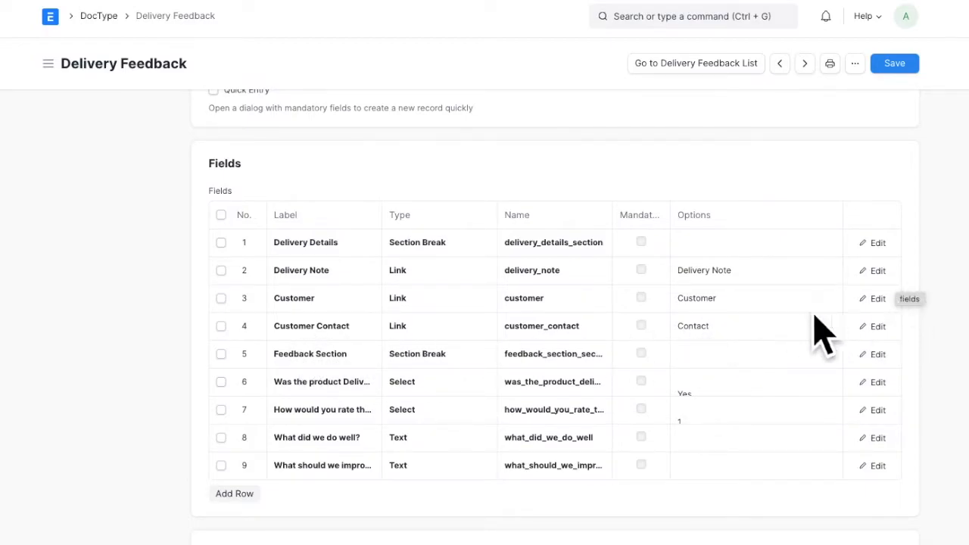
# Step: Examine the Customer field's Fetch From setting in the Delivery Feedback DocType and close the row editor
pyautogui.click(882, 306)
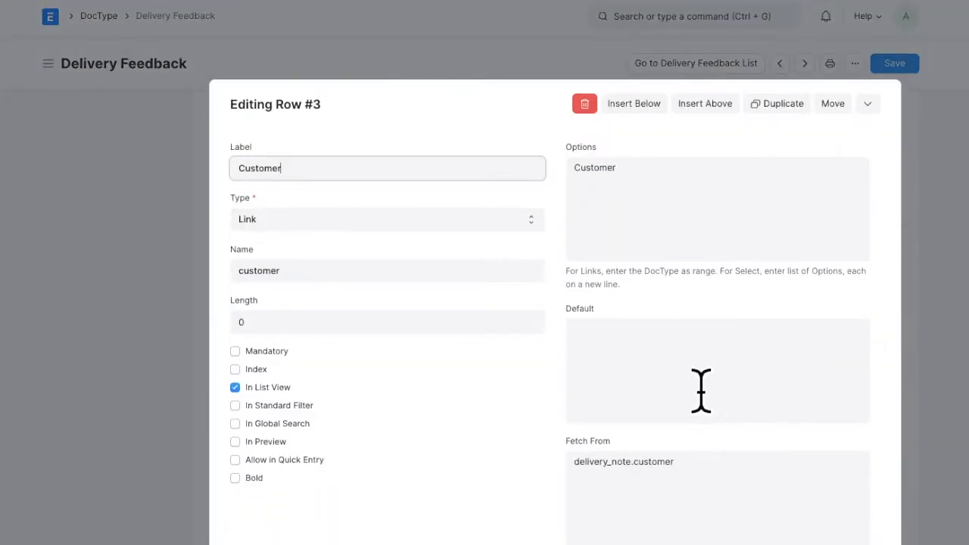
pyautogui.scroll(-4, 701, 390)
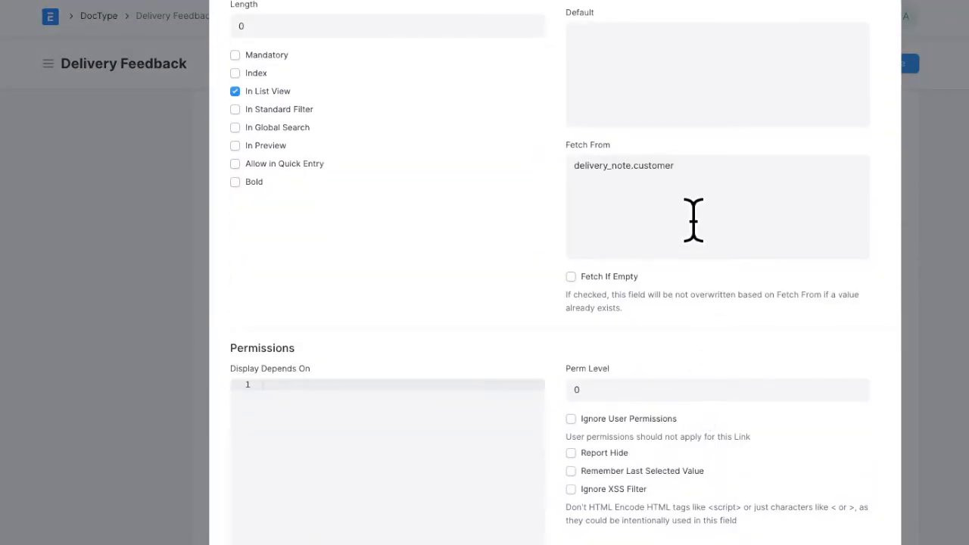
pyautogui.scroll(2, 507, 346)
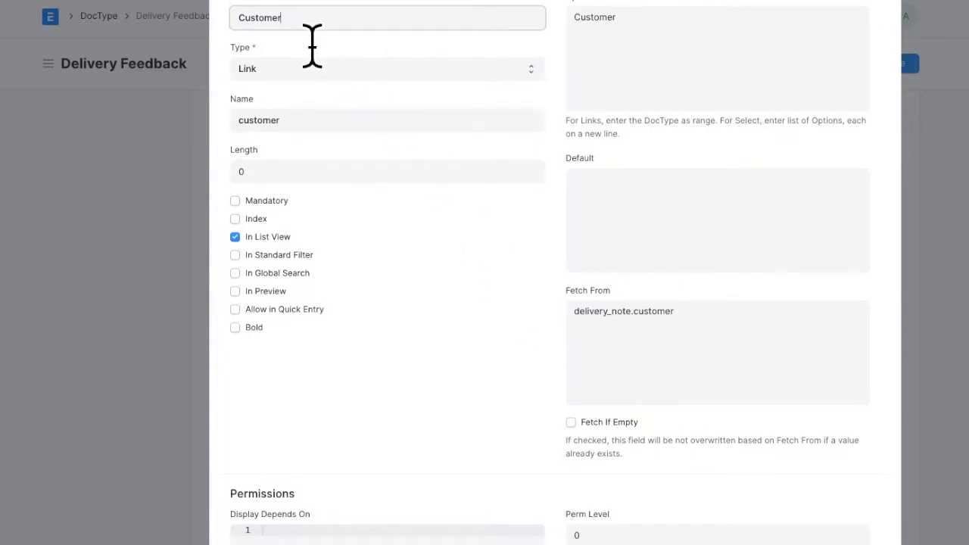
pyautogui.click(633, 332)
pyautogui.doubleClick(577, 311)
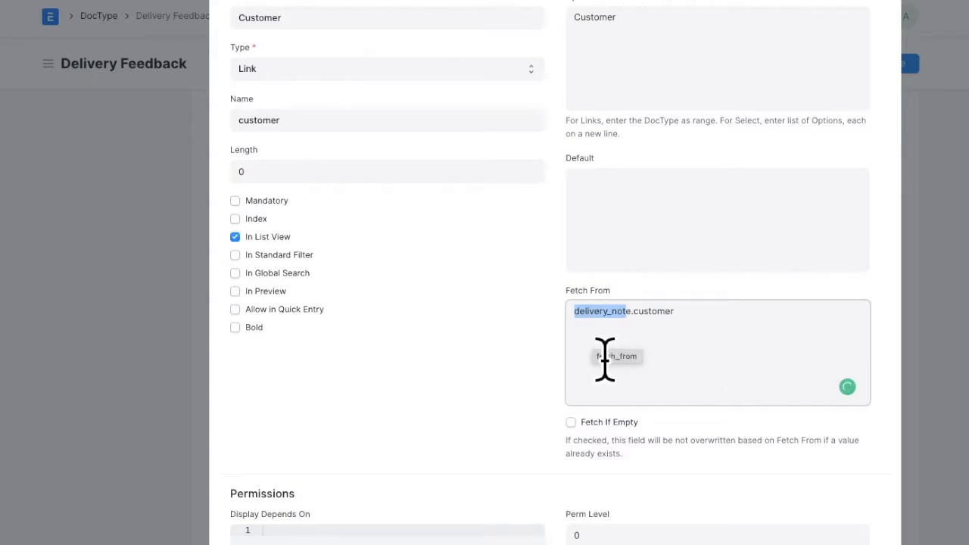
pyautogui.click(960, 347)
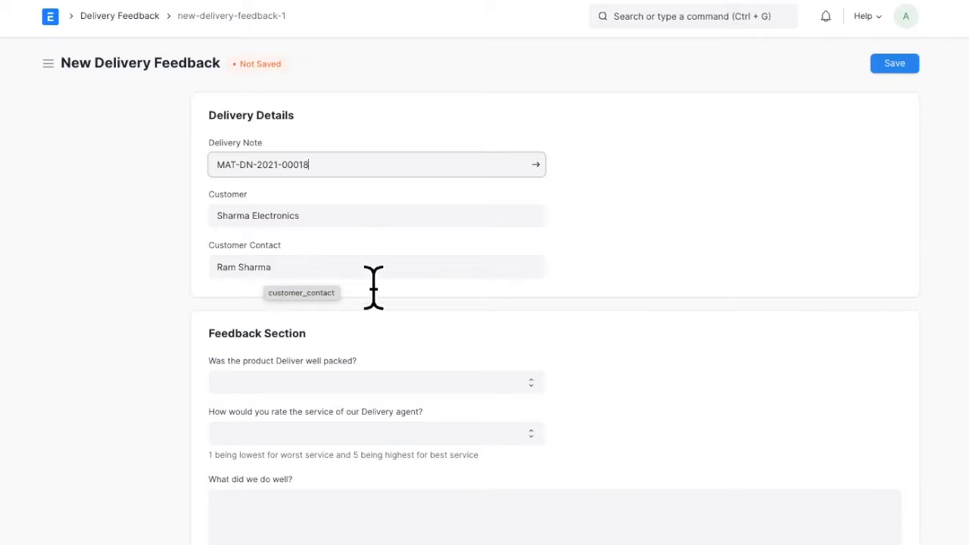
# Step: Examine the new Delivery Feedback form's delivery details and the answer choices for the packing and delivery agent rating questions
pyautogui.scroll(-1, 725, 303)
pyautogui.scroll(1, 725, 303)
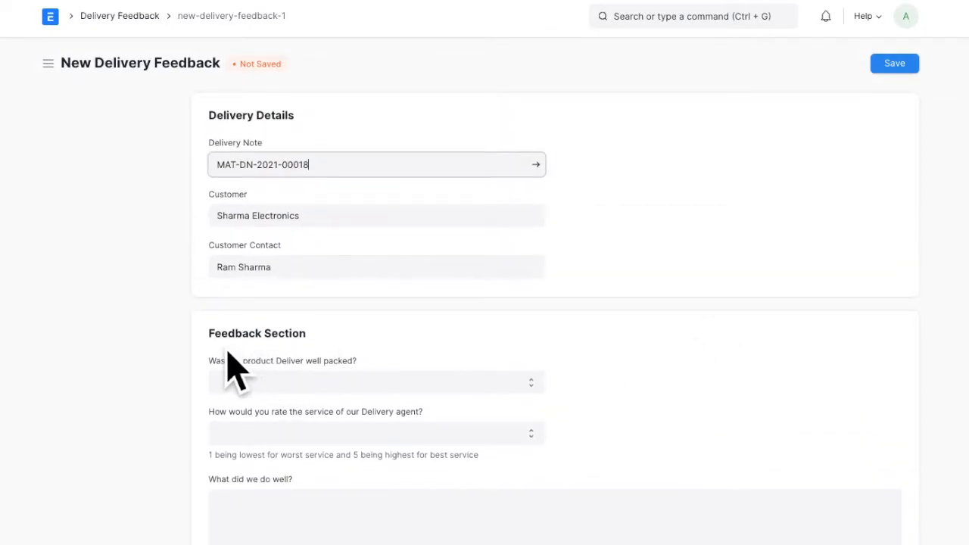
pyautogui.scroll(-1, 290, 368)
pyautogui.scroll(-1, 467, 356)
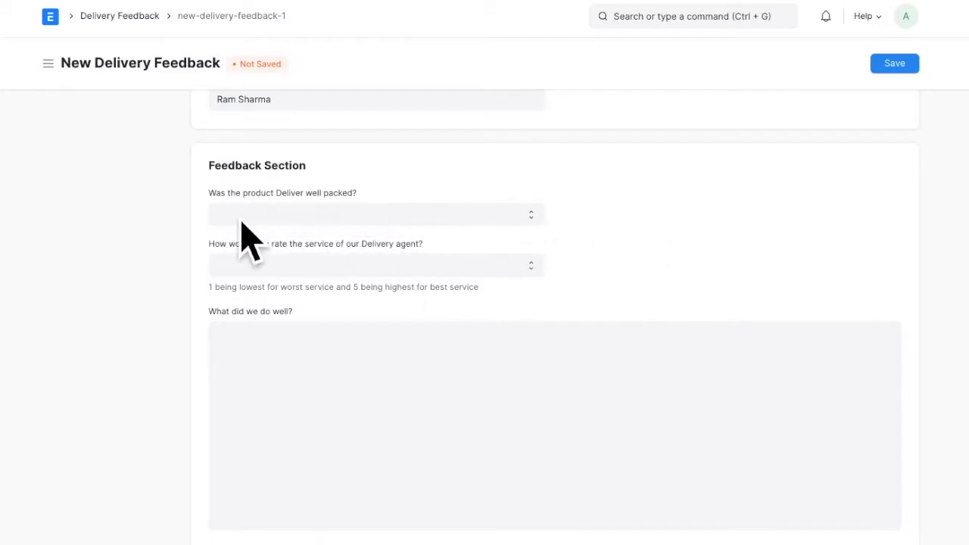
pyautogui.click(312, 217)
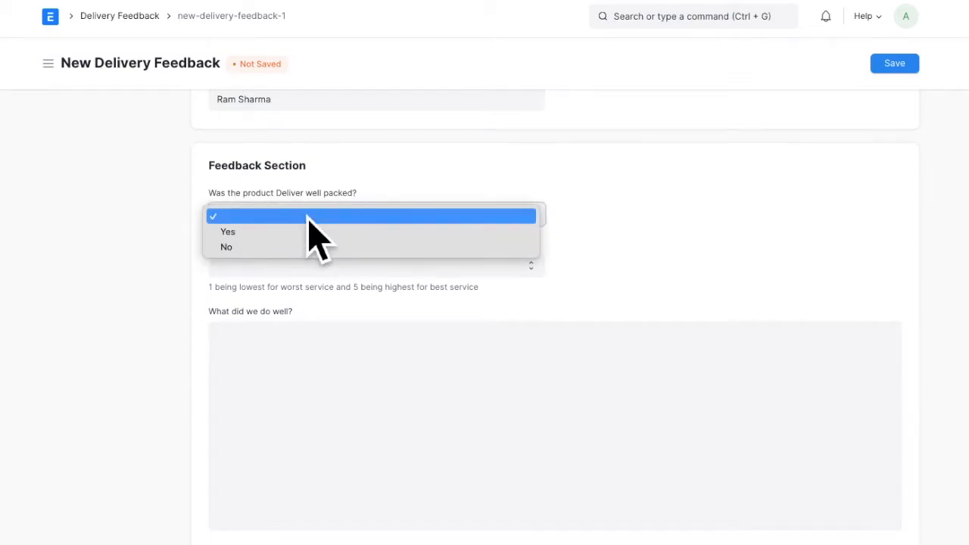
pyautogui.click(695, 236)
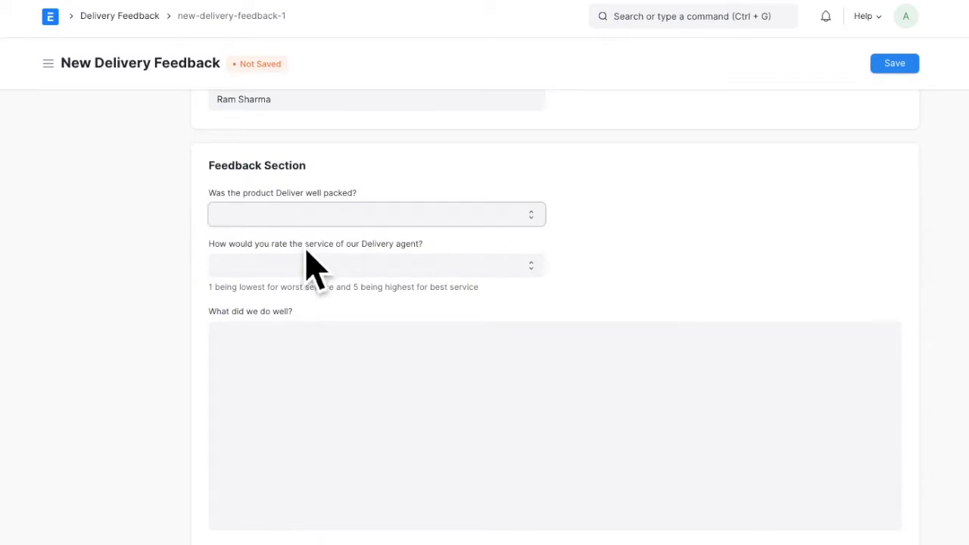
pyautogui.click(254, 267)
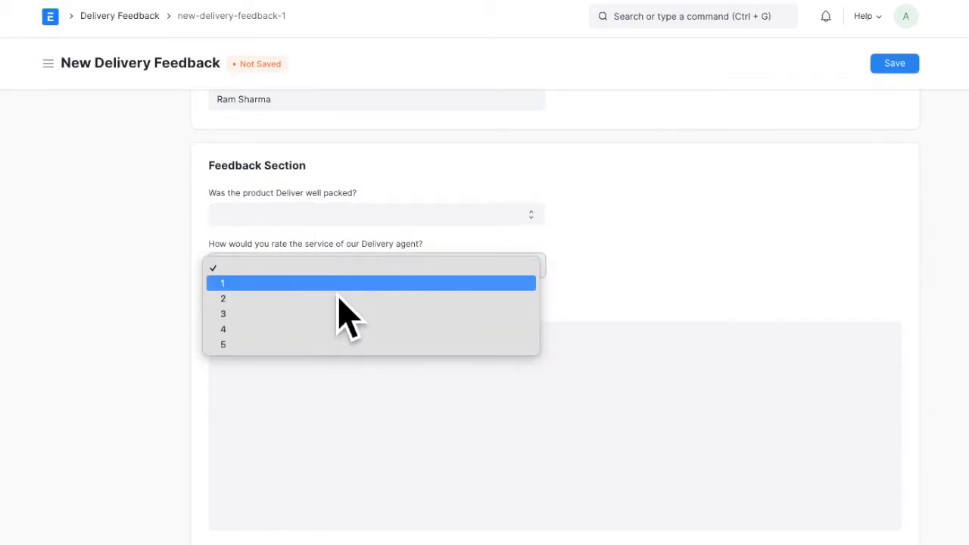
pyautogui.click(688, 227)
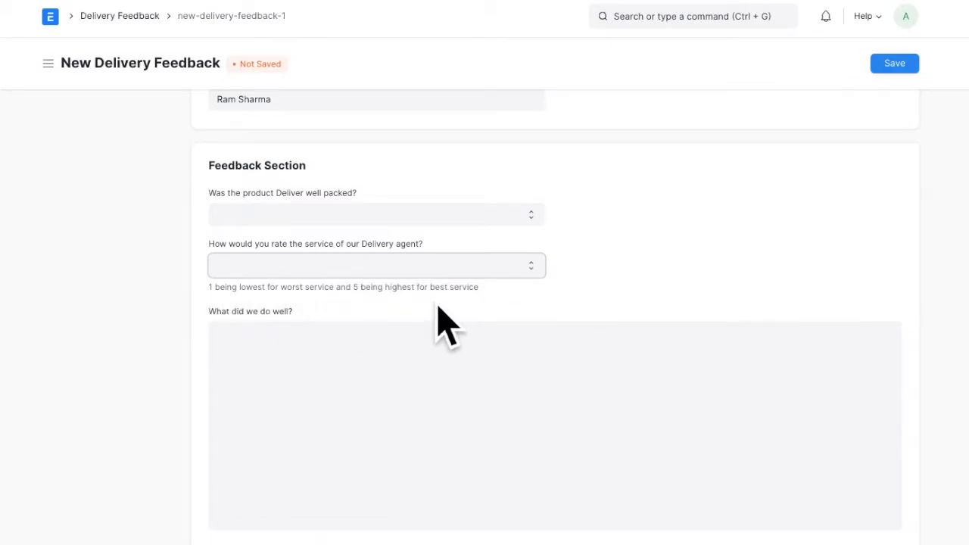
pyautogui.click(404, 286)
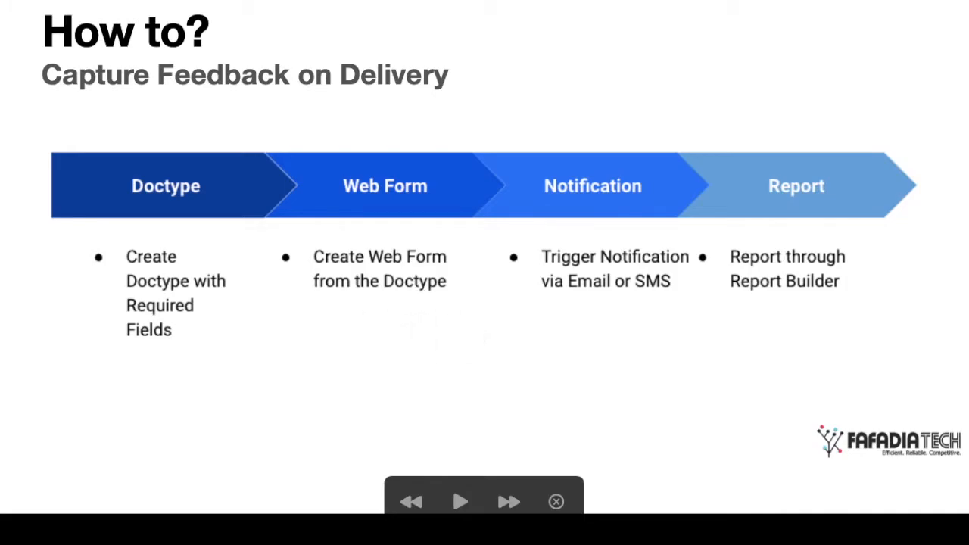
# Step: Leave the slide presentation, switch to Chrome and open the Web Form list
pyautogui.press('Escape')
pyautogui.moveTo(459, 530)
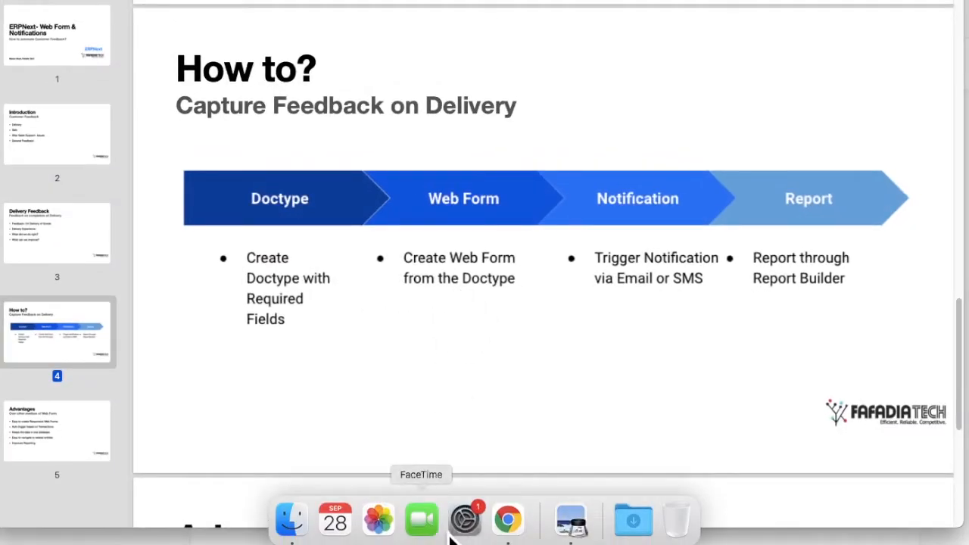
pyautogui.click(515, 530)
pyautogui.click(674, 18)
pyautogui.write('web')
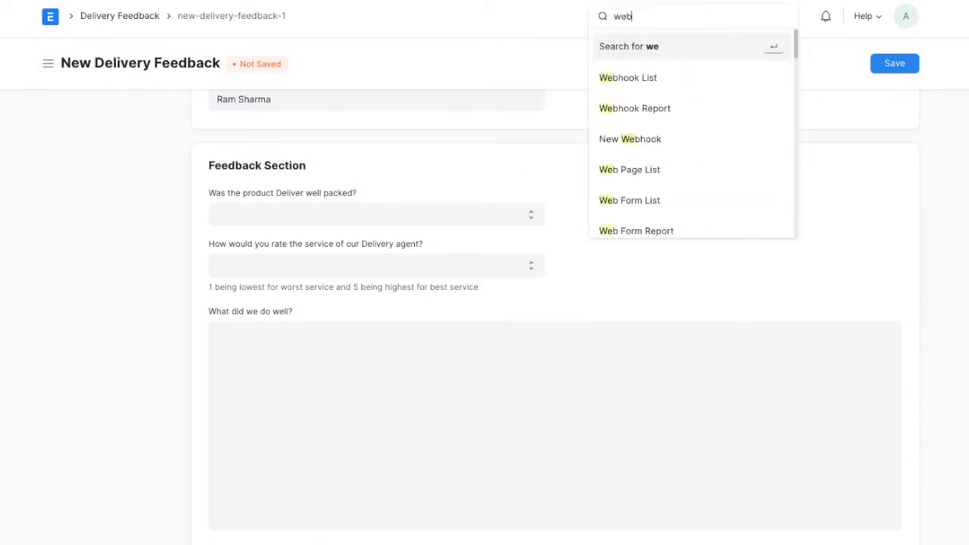
pyautogui.write(' for')
pyautogui.press('Down')
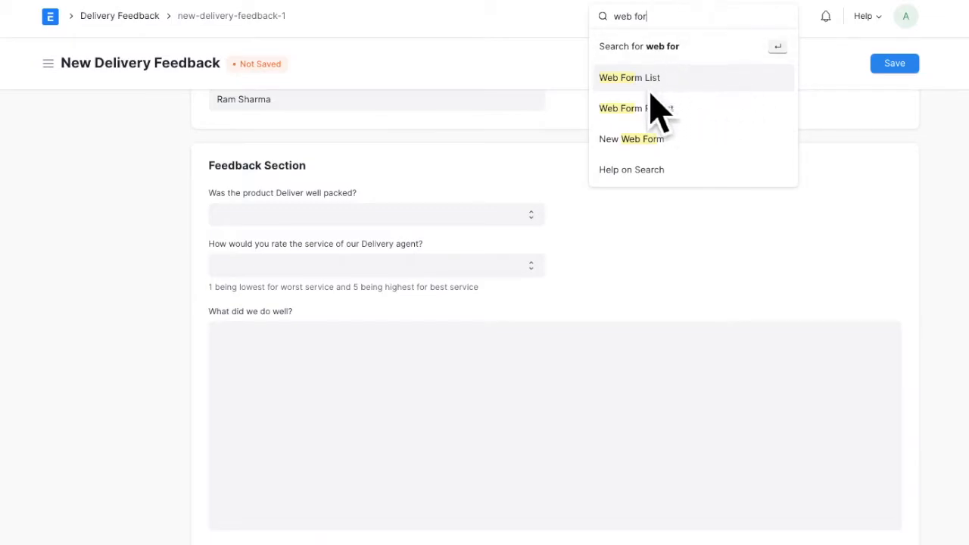
pyautogui.press('Return')
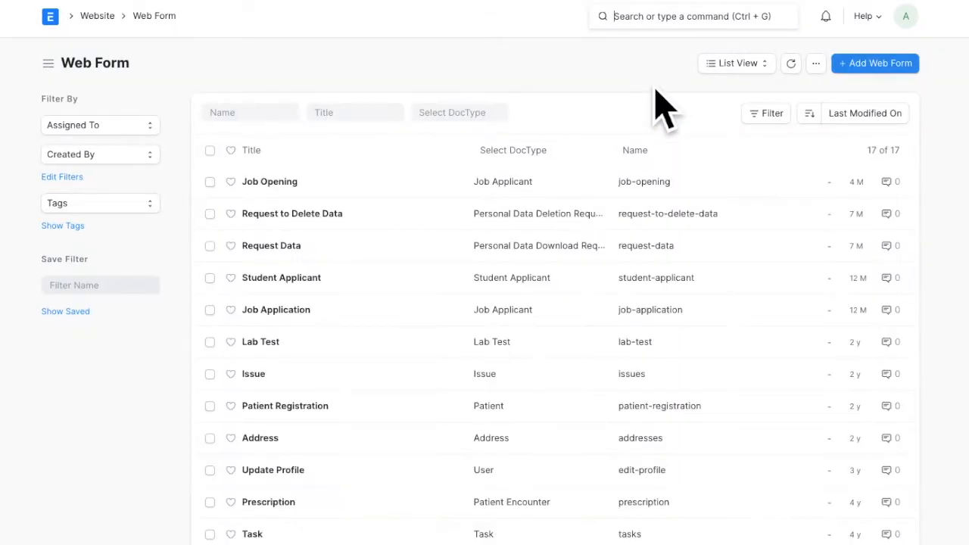
# Step: Create a new web form titled Delivery Feedback and select Delivery Feedback as its DocType
pyautogui.click(889, 71)
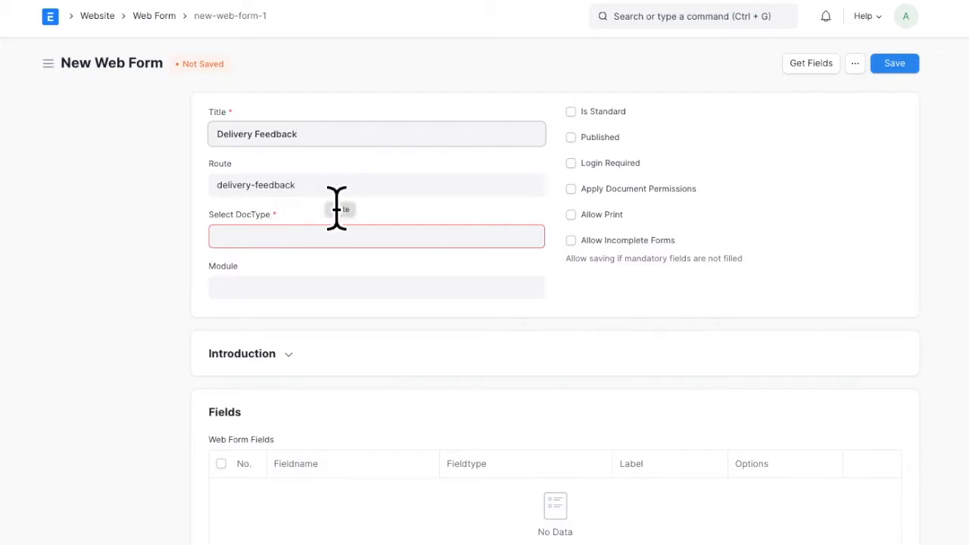
pyautogui.click(277, 247)
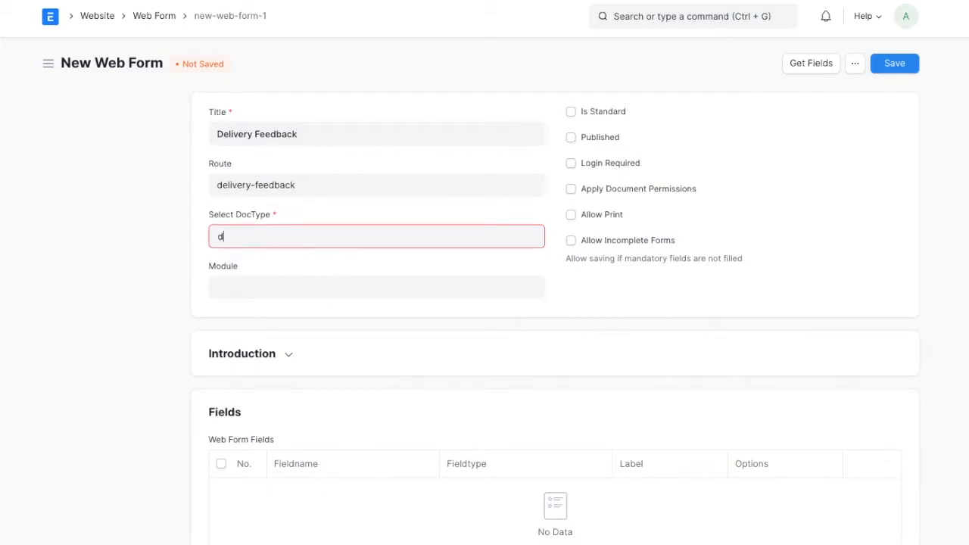
pyautogui.write('delo')
pyautogui.press('BackSpace')
pyautogui.write('i')
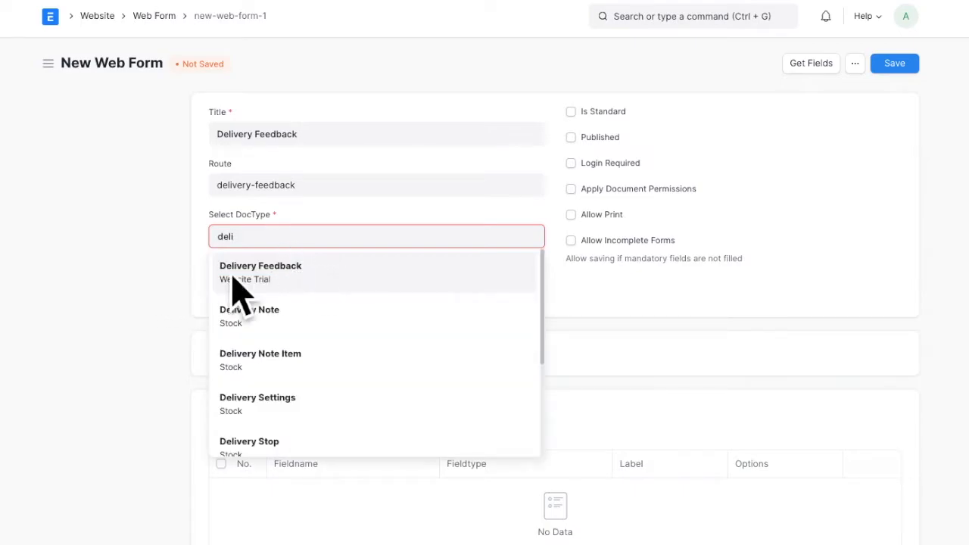
pyautogui.click(281, 285)
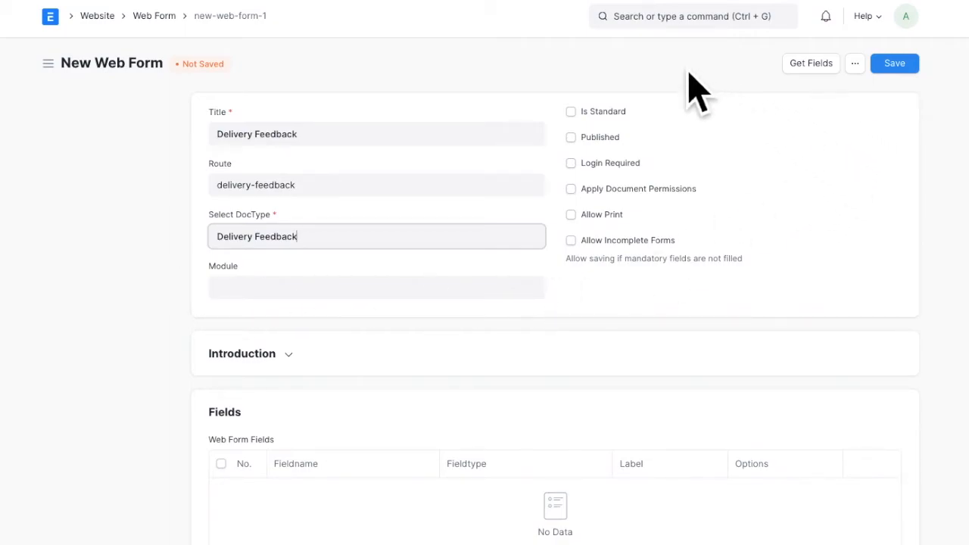
# Step: Load the DocType's fields into the web form, review the field rows, and save the form
pyautogui.click(817, 71)
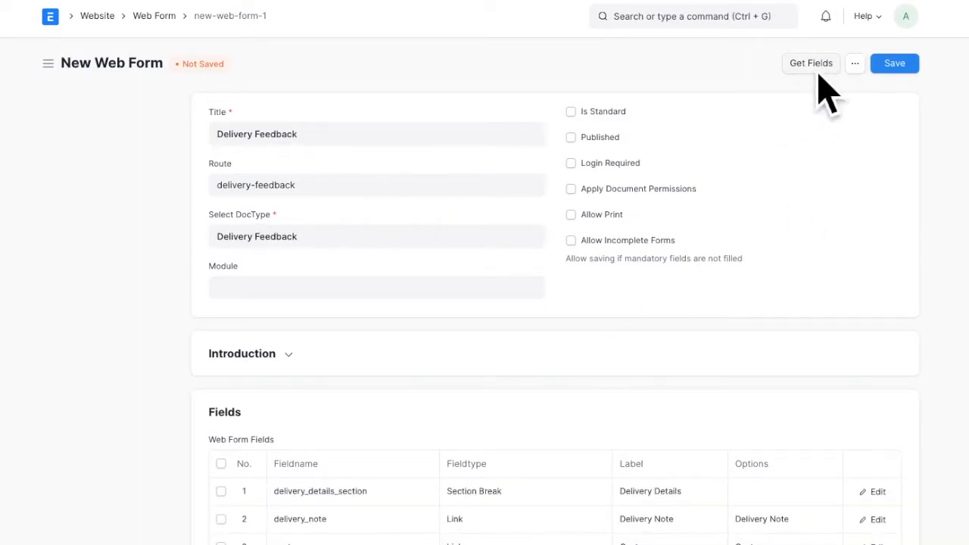
pyautogui.scroll(-2, 519, 286)
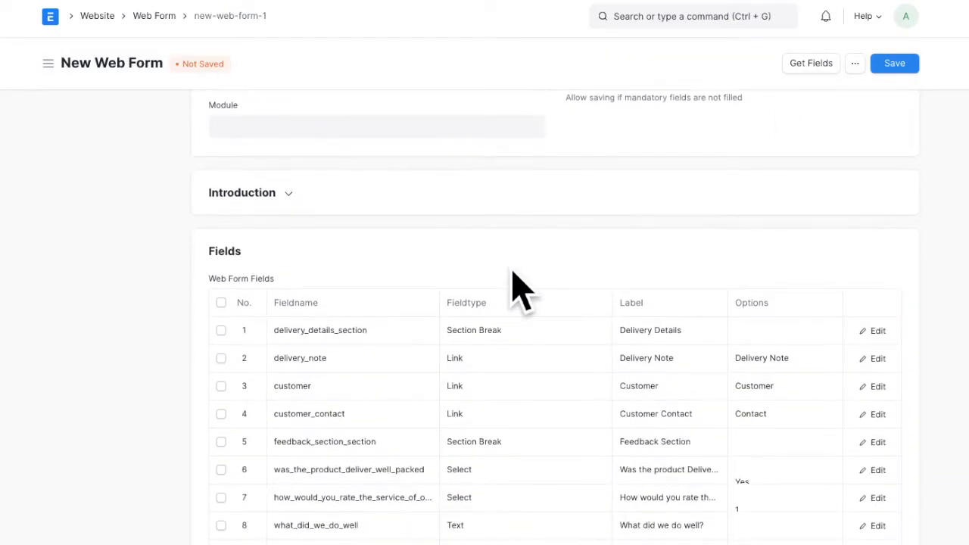
pyautogui.scroll(2, 466, 384)
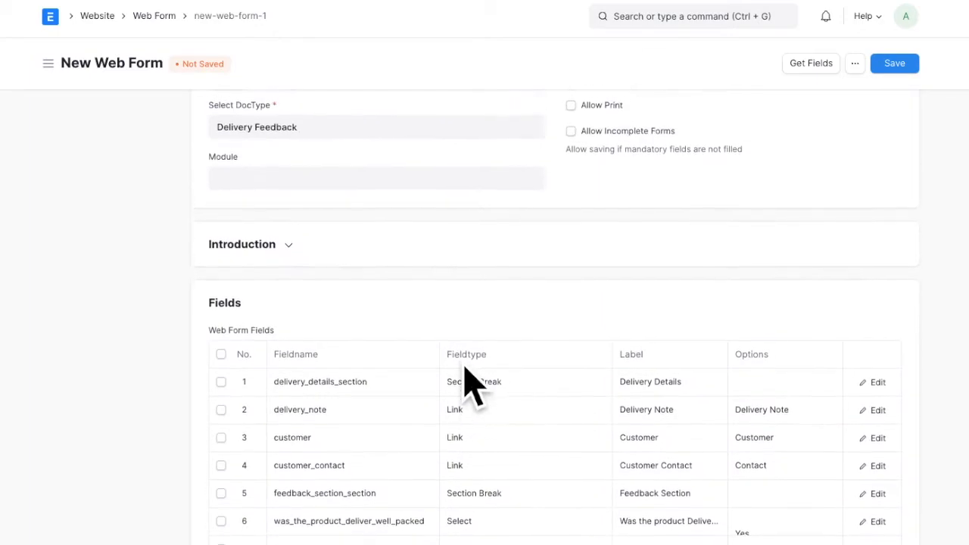
pyautogui.scroll(-1, 594, 435)
pyautogui.scroll(-3, 594, 435)
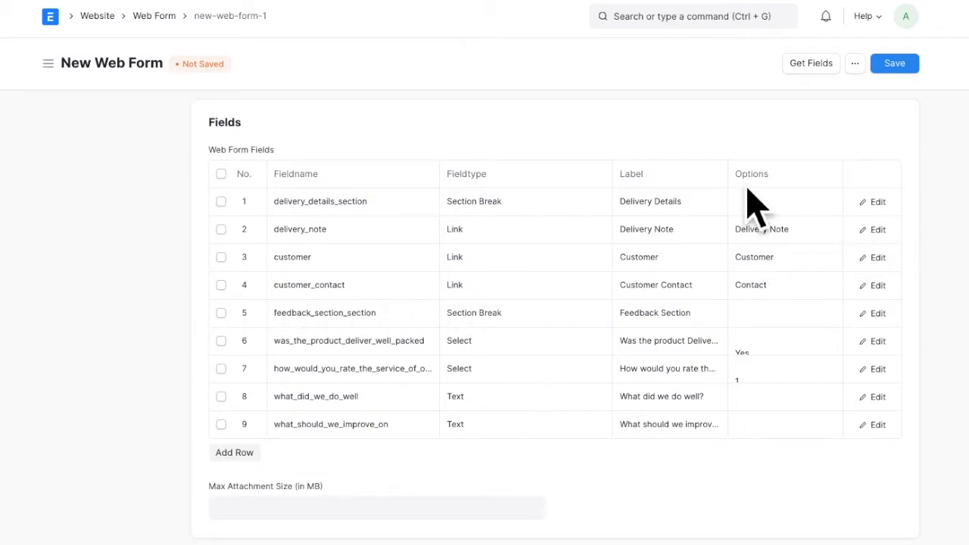
pyautogui.scroll(2, 696, 314)
pyautogui.scroll(-1, 693, 307)
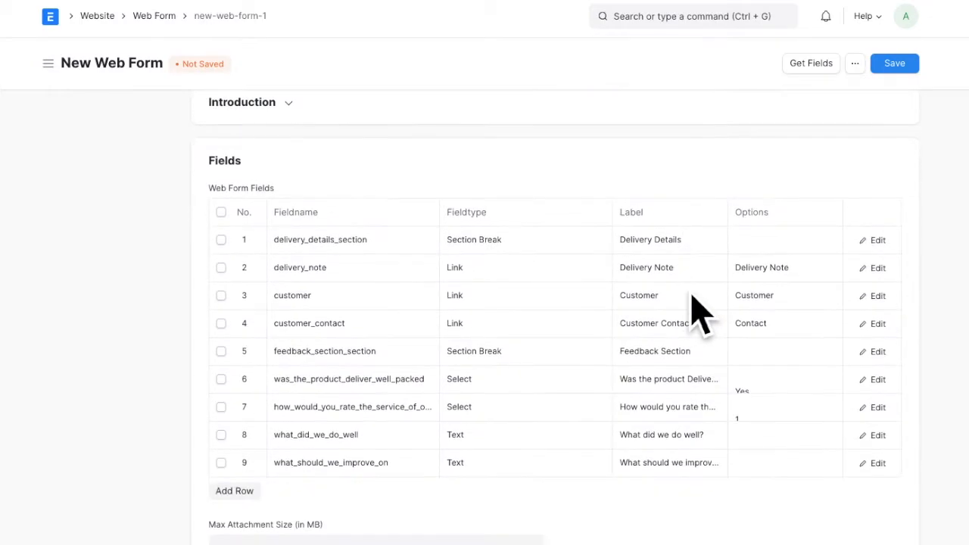
pyautogui.scroll(-3, 696, 313)
pyautogui.click(895, 65)
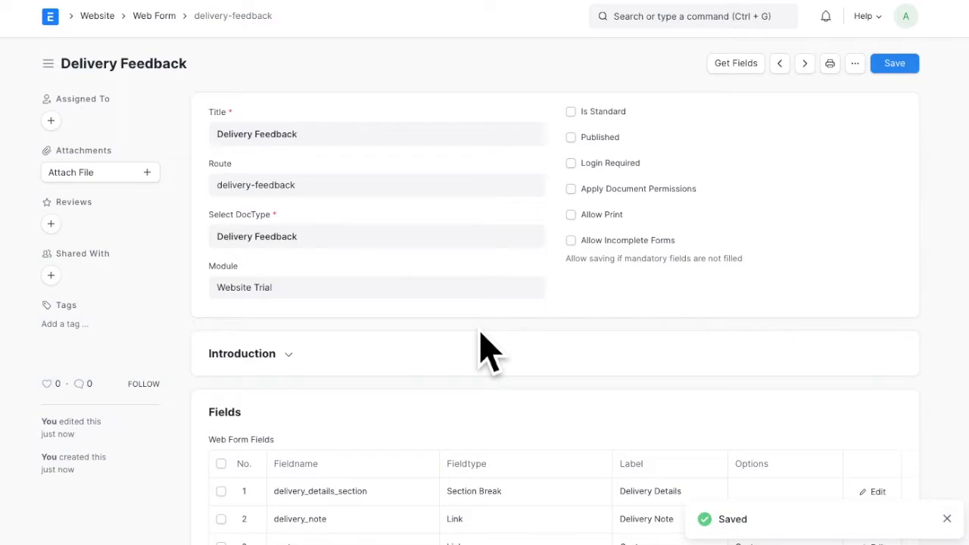
# Step: Enable Allow Read On All Link Options for the delivery_note web form field
pyautogui.scroll(-5, 484, 350)
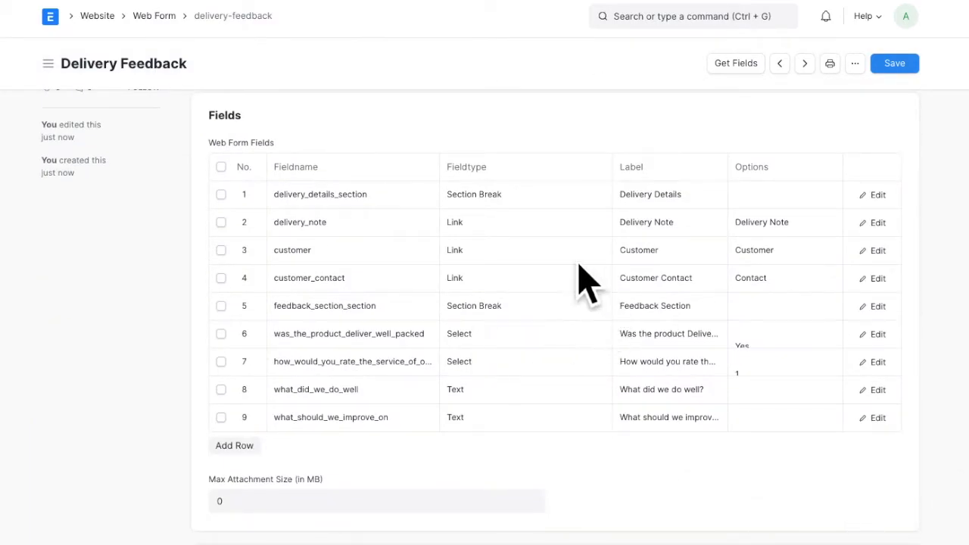
pyautogui.click(878, 227)
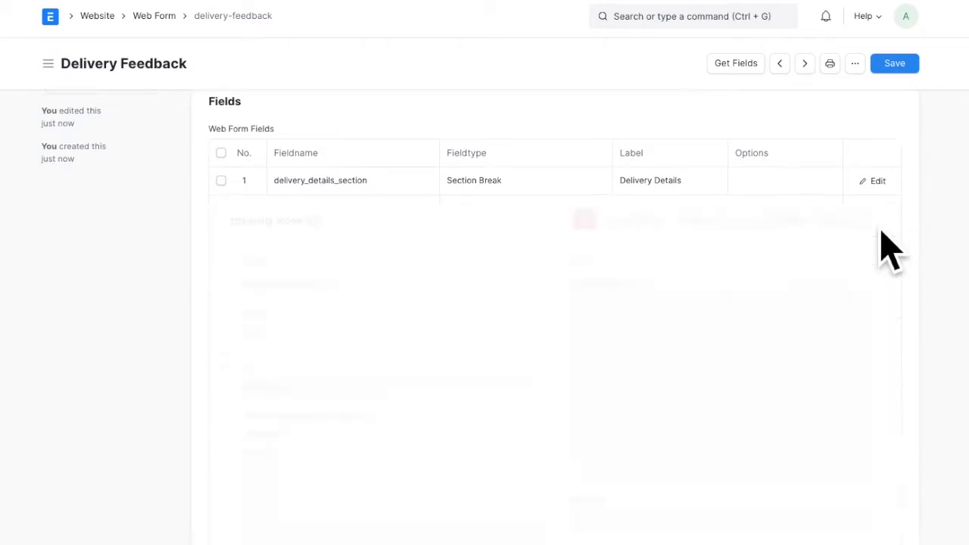
pyautogui.click(290, 305)
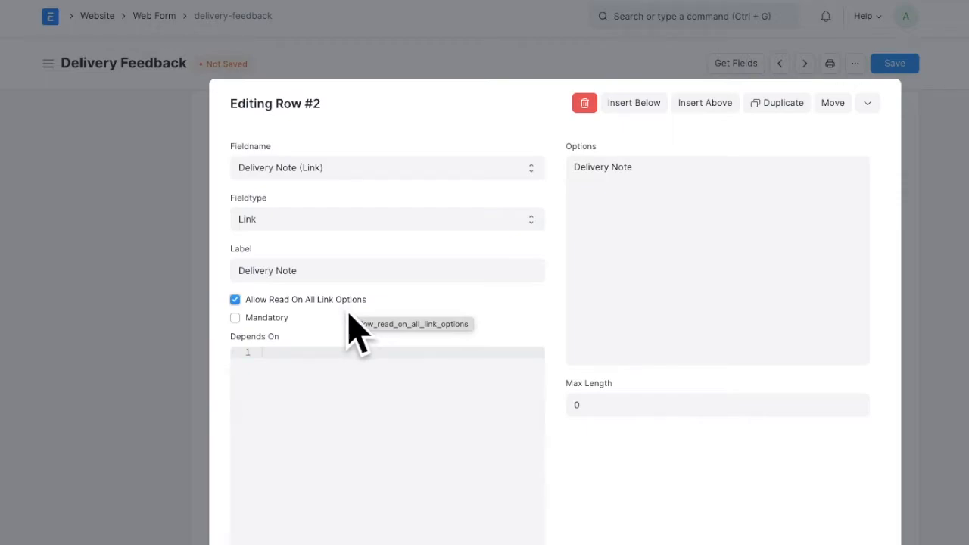
pyautogui.click(943, 231)
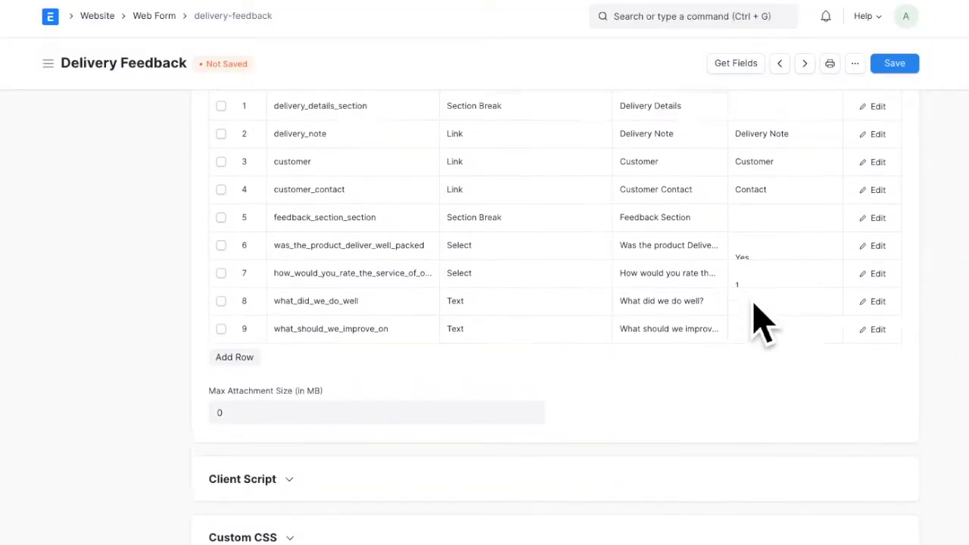
# Step: Enable Allow Read On All Link Options for the customer web form field
pyautogui.scroll(2, 761, 322)
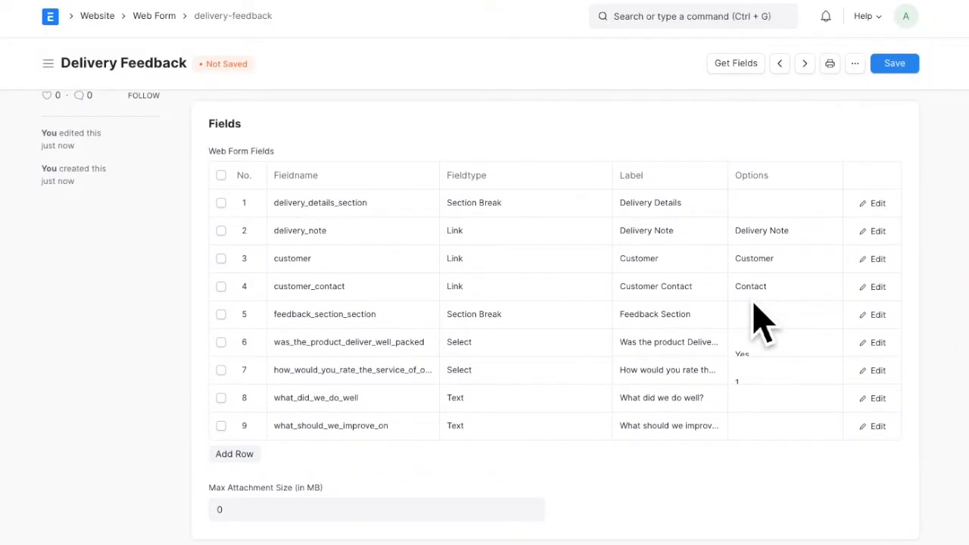
pyautogui.click(877, 261)
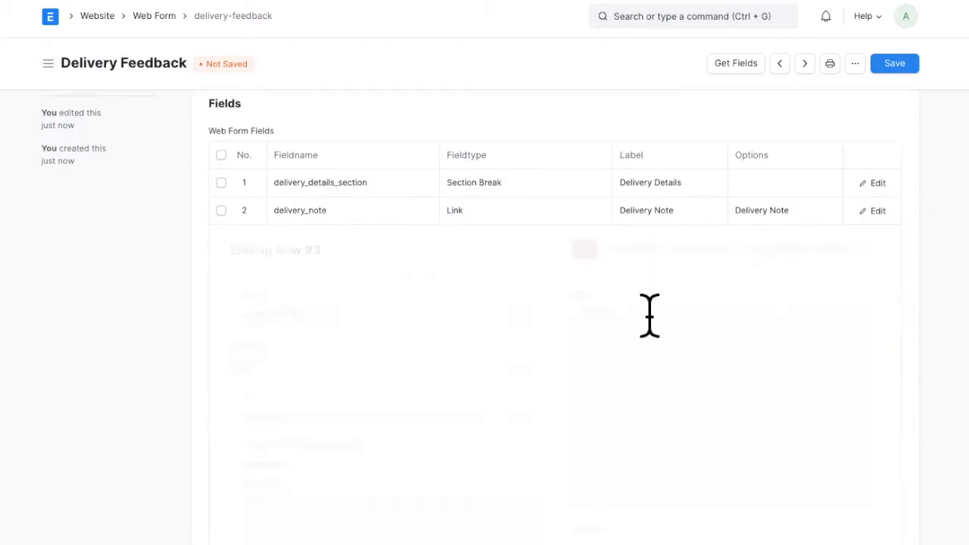
pyautogui.click(286, 301)
pyautogui.click(939, 266)
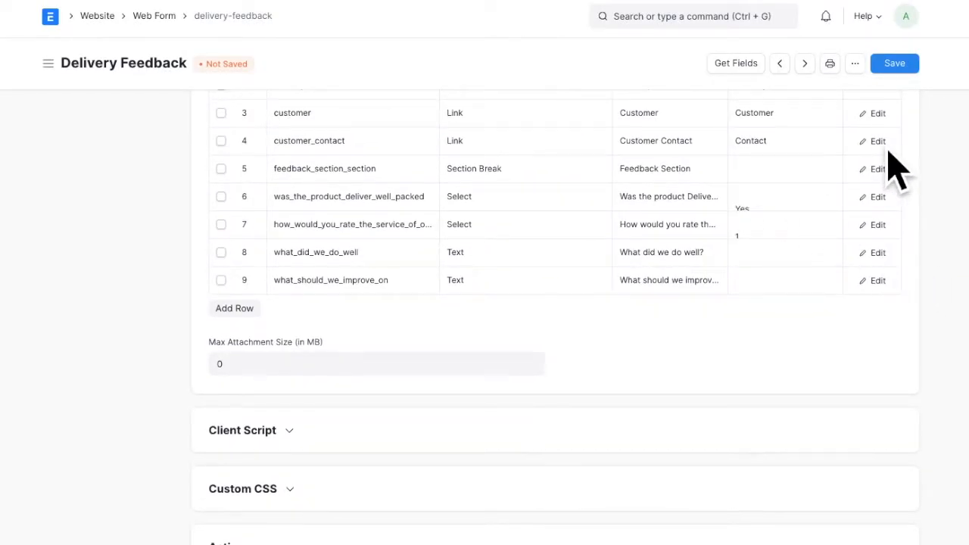
# Step: Enable Allow Read On All Link Options for the customer_contact web form field
pyautogui.click(889, 150)
pyautogui.click(325, 304)
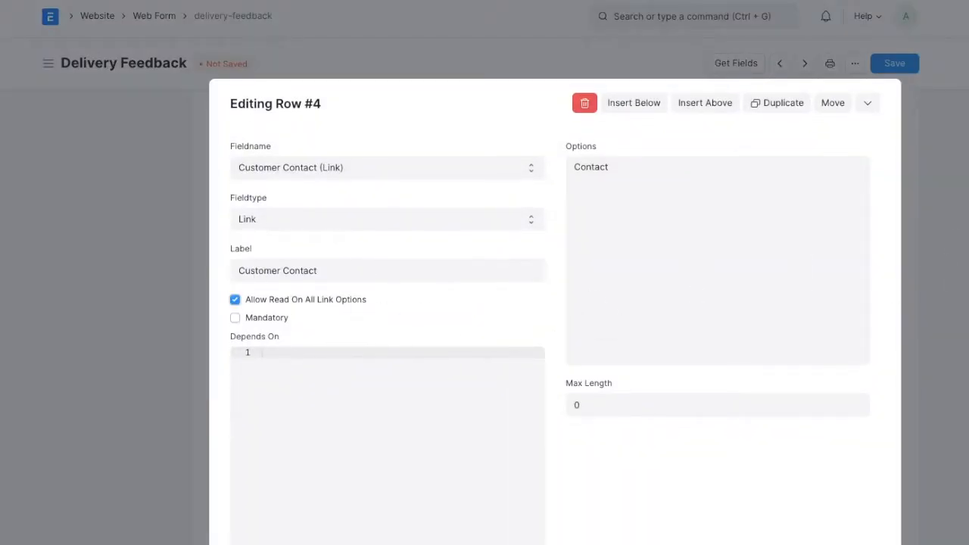
pyautogui.click(952, 203)
# Step: Recheck the settings of the delivery_note web form field
pyautogui.scroll(4, 908, 227)
pyautogui.click(878, 189)
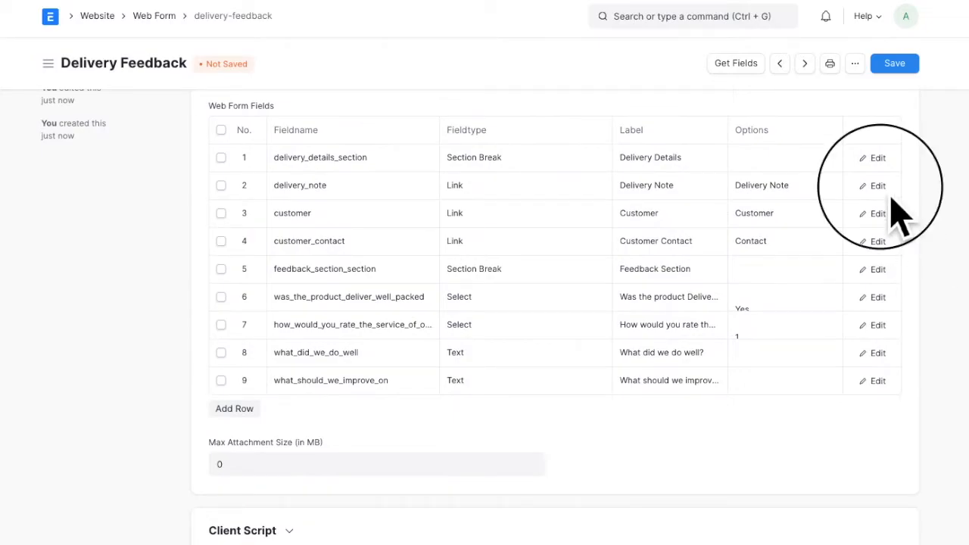
pyautogui.click(492, 271)
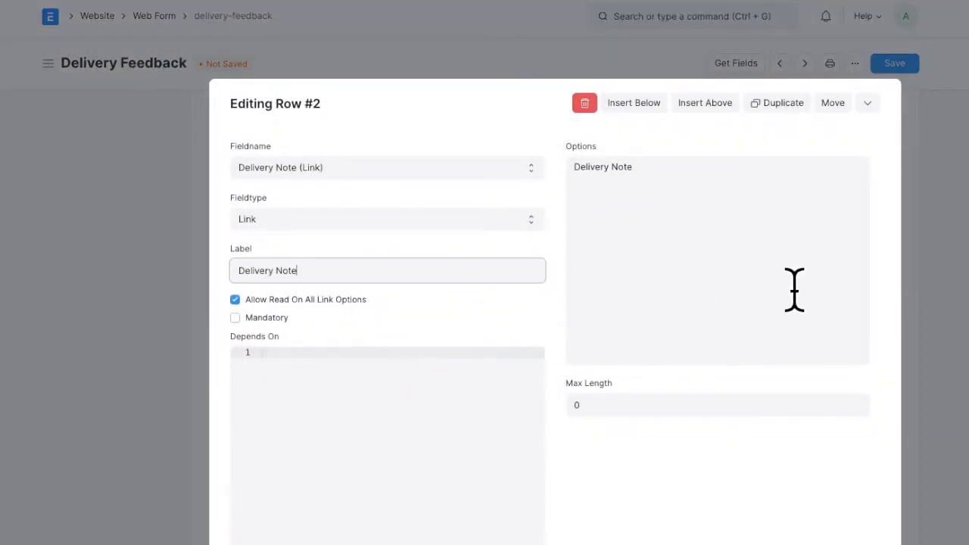
pyautogui.click(955, 265)
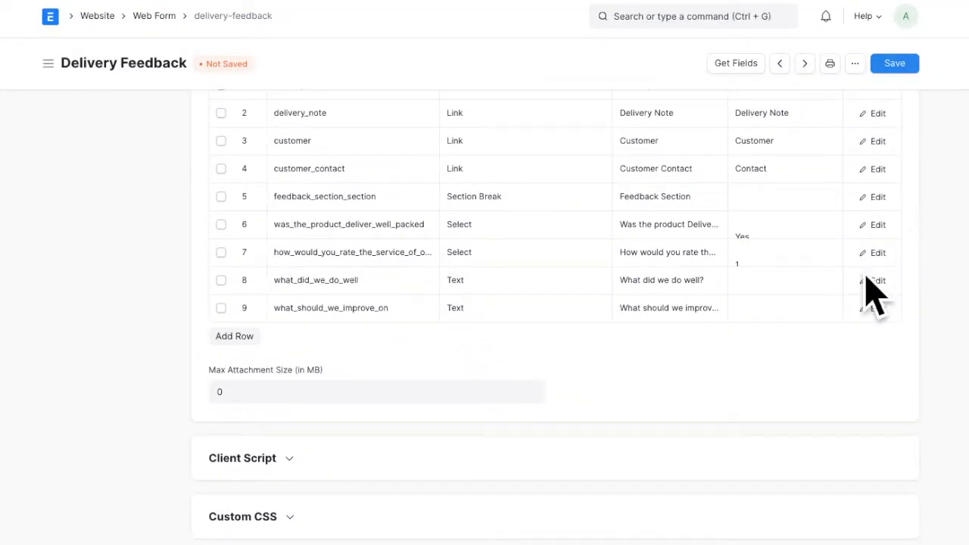
pyautogui.scroll(5, 757, 302)
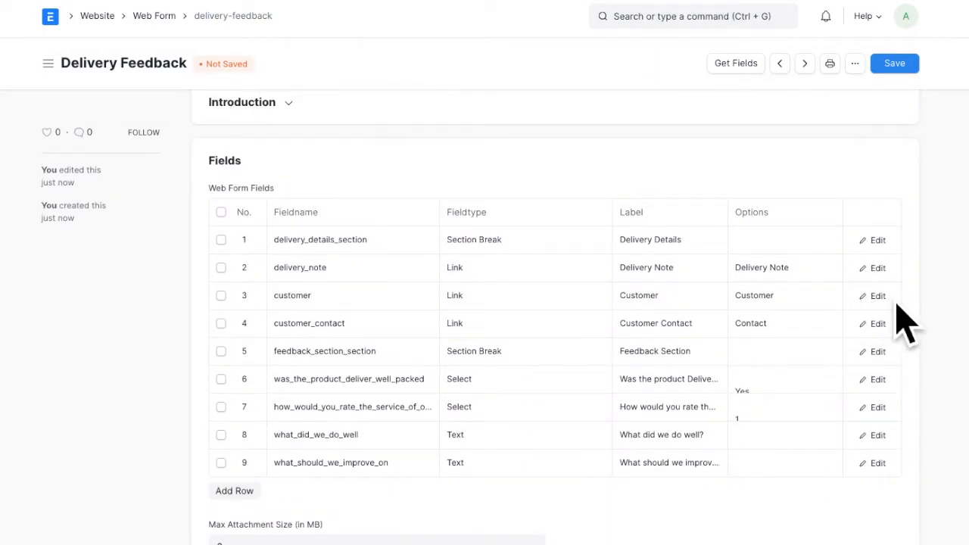
# Step: Mark the delivery_note web form field as Read Only
pyautogui.click(878, 268)
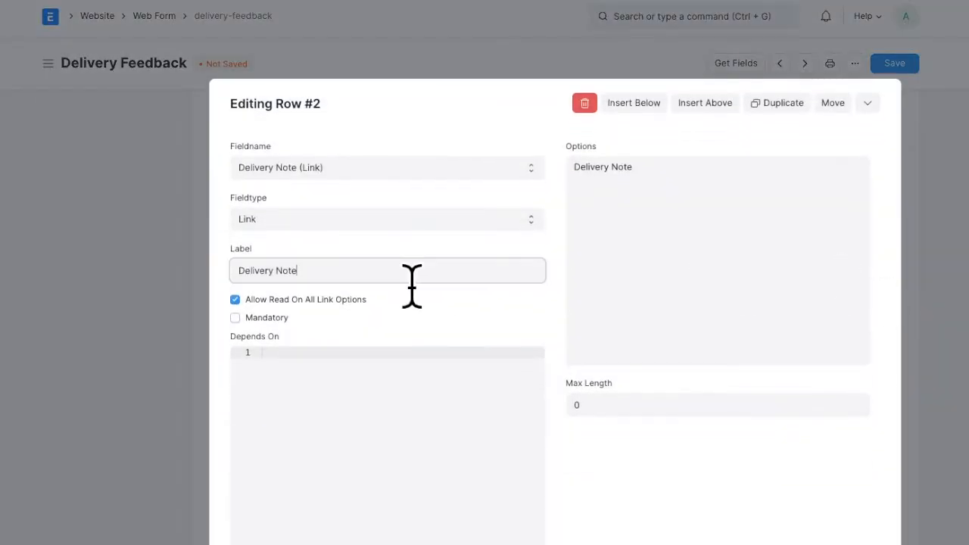
pyautogui.scroll(-2, 489, 374)
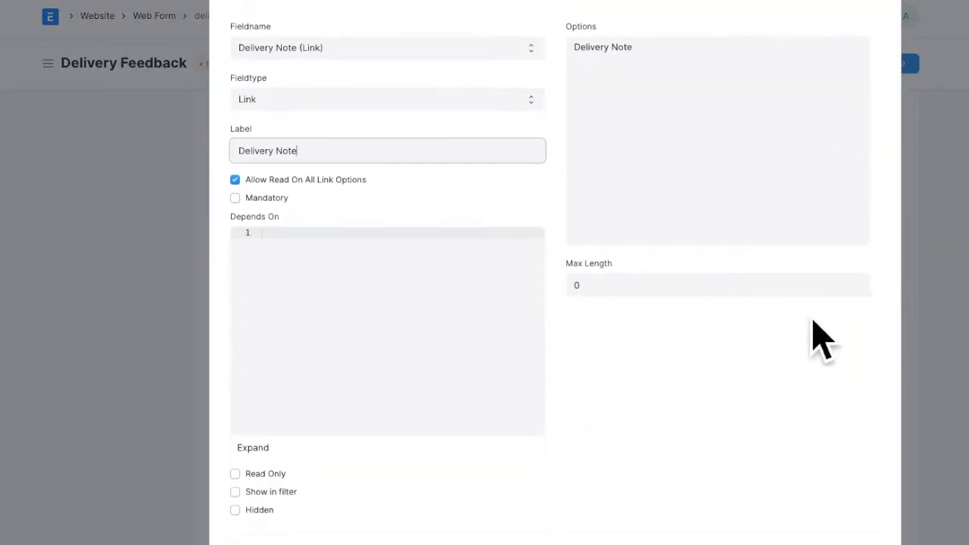
pyautogui.scroll(-2, 435, 379)
pyautogui.click(264, 361)
pyautogui.click(950, 318)
# Step: Mark the customer web form field as Read Only
pyautogui.scroll(4, 552, 288)
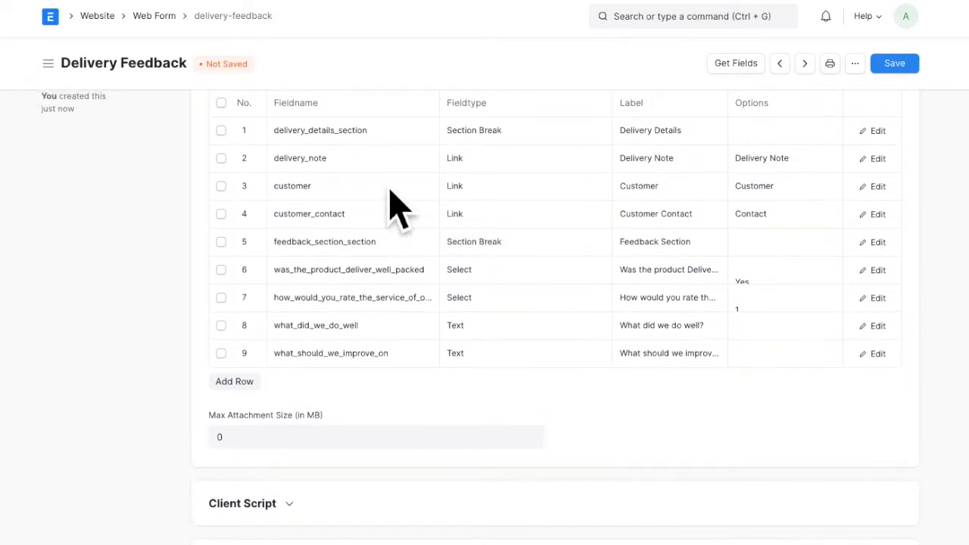
pyautogui.click(880, 186)
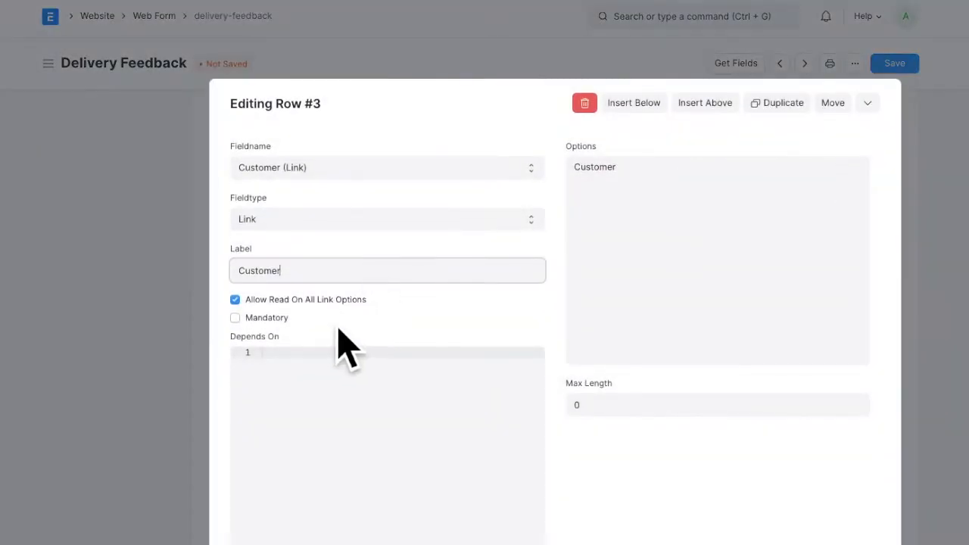
pyautogui.scroll(-4, 411, 346)
pyautogui.click(235, 296)
pyautogui.click(942, 299)
# Step: Mark the customer_contact web form field as Read Only and save the web form
pyautogui.scroll(2, 474, 214)
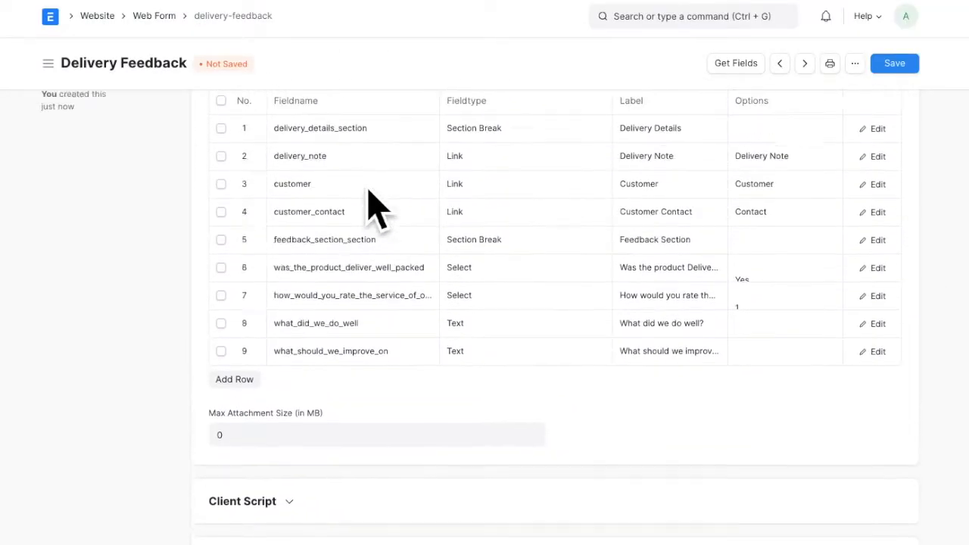
pyautogui.click(891, 256)
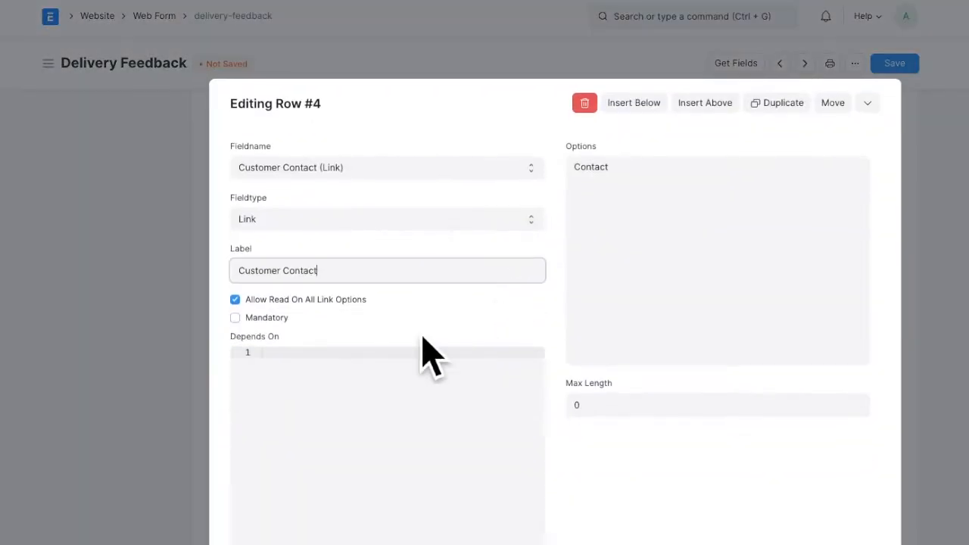
pyautogui.scroll(-5, 346, 344)
pyautogui.click(265, 50)
pyautogui.click(935, 215)
pyautogui.scroll(6, 288, 270)
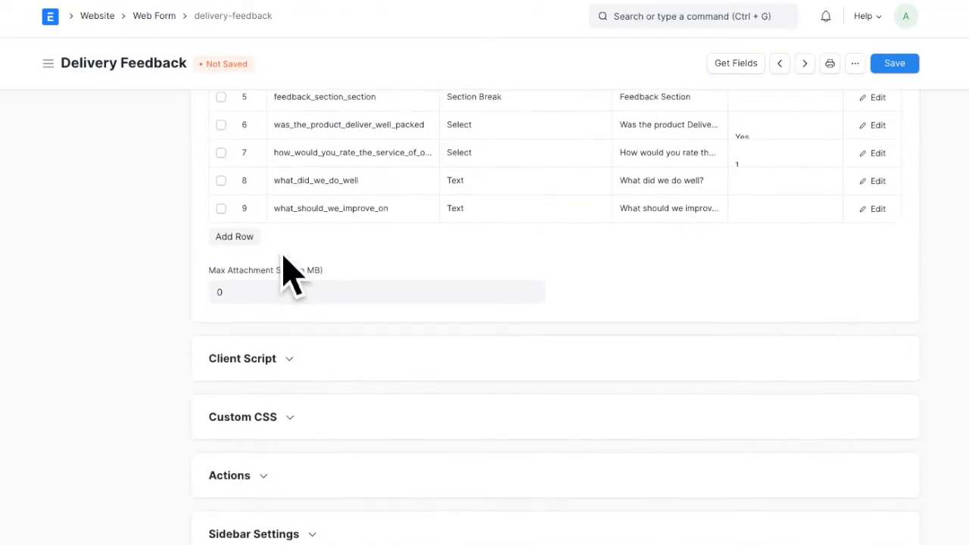
pyautogui.click(910, 68)
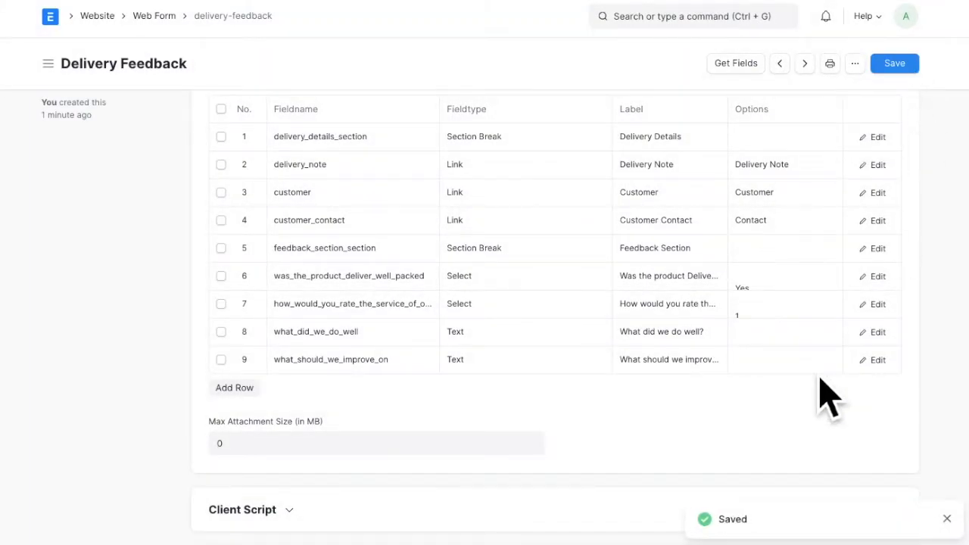
# Step: Set the Delivery Feedback web form to Published and save it
pyautogui.scroll(5, 826, 394)
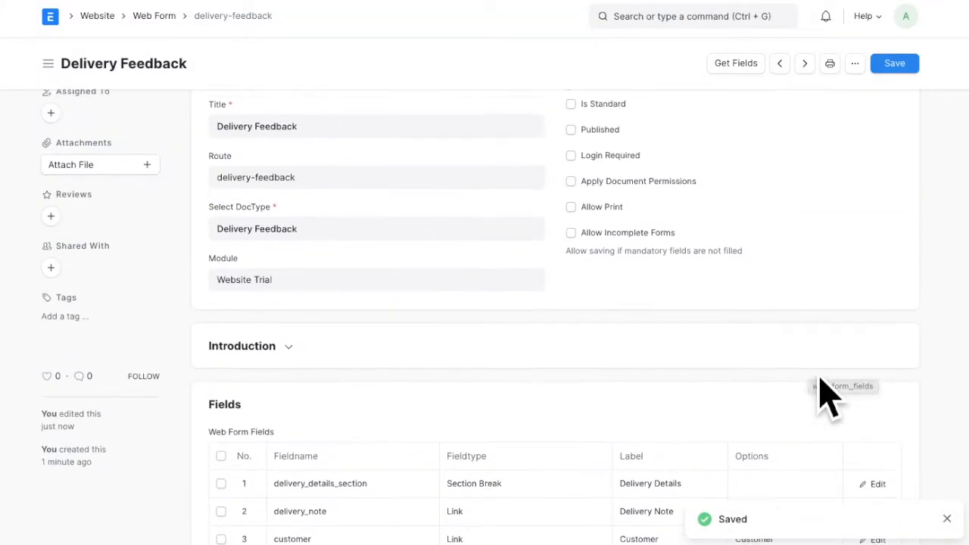
pyautogui.click(602, 138)
pyautogui.click(907, 69)
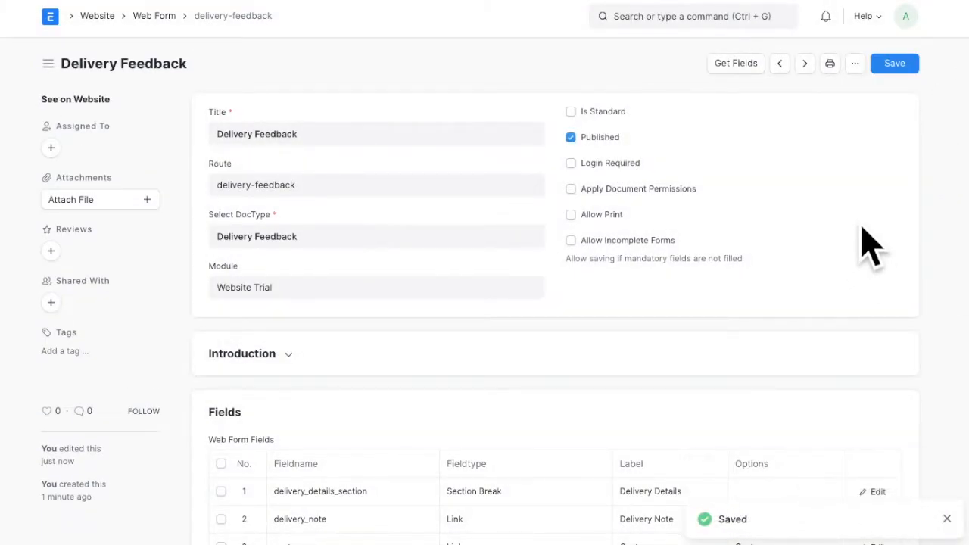
# Step: Open the published Delivery Feedback form on the website from its web form record
pyautogui.scroll(-1, 450, 328)
pyautogui.scroll(1, 452, 327)
pyautogui.scroll(-1, 450, 327)
pyautogui.scroll(1, 447, 325)
pyautogui.rightClick(81, 101)
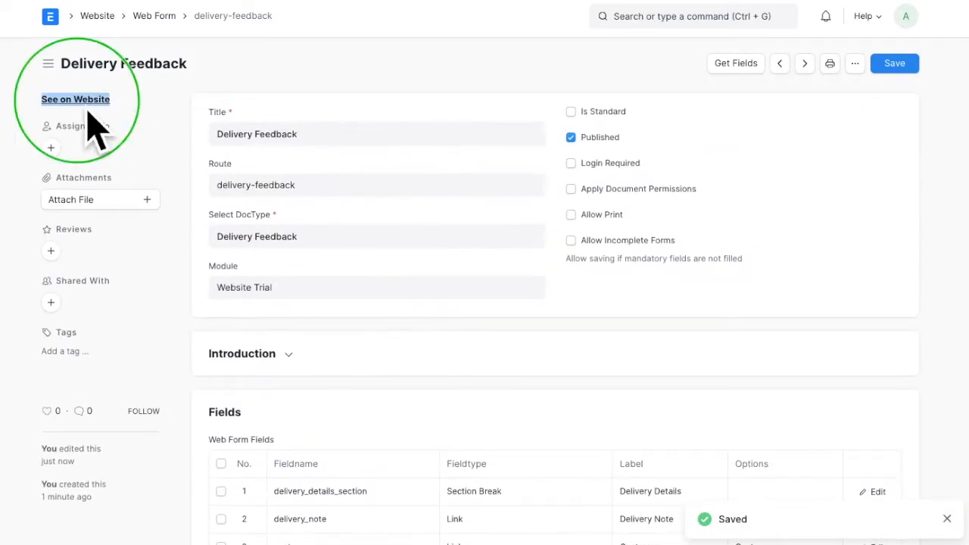
pyautogui.click(250, 144)
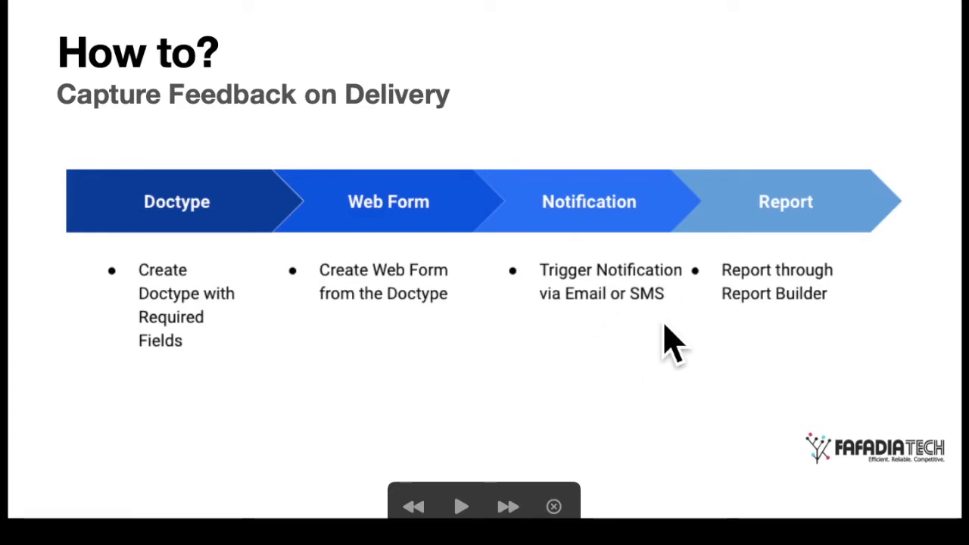
# Step: Leave the slideshow, switch to ERPNext in Chrome, and open the Notification list
pyautogui.press('Escape')
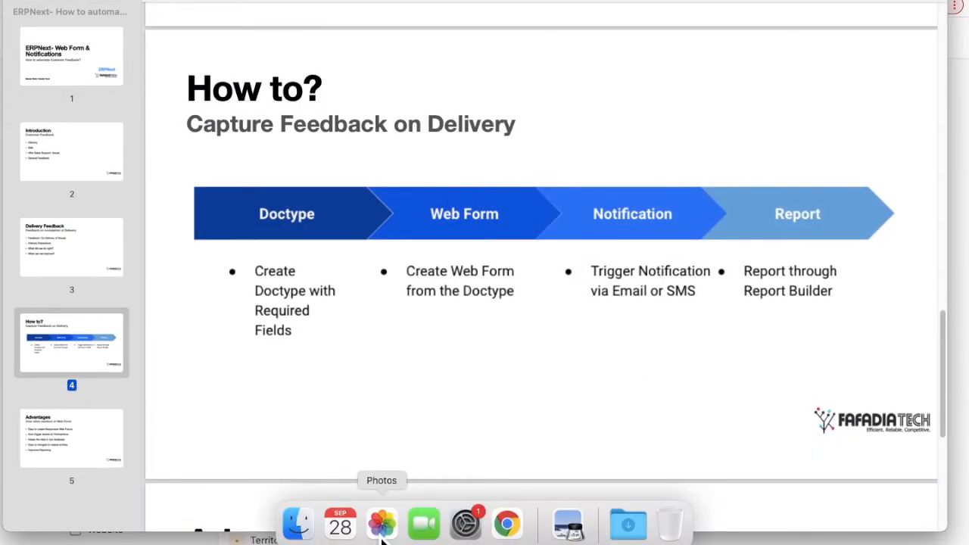
pyautogui.click(506, 524)
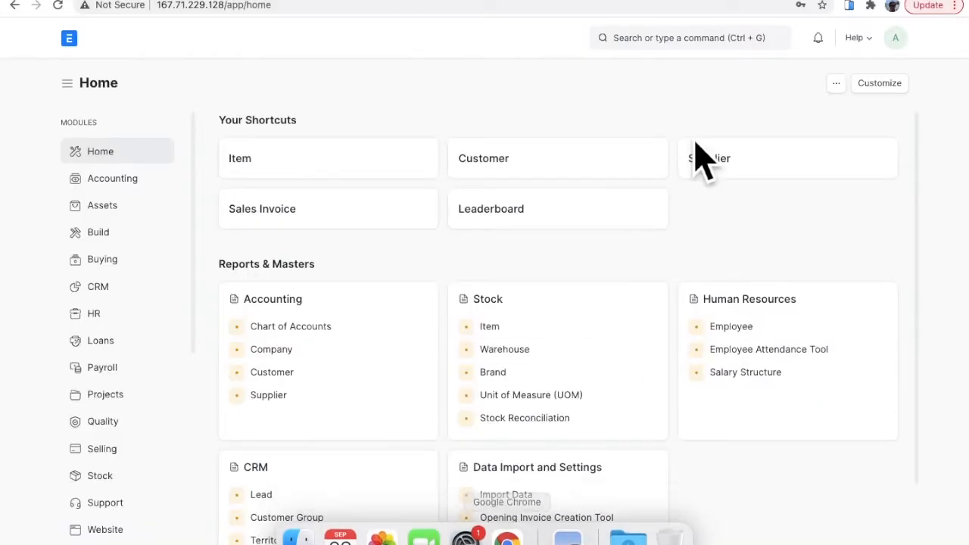
pyautogui.click(711, 38)
pyautogui.write('not')
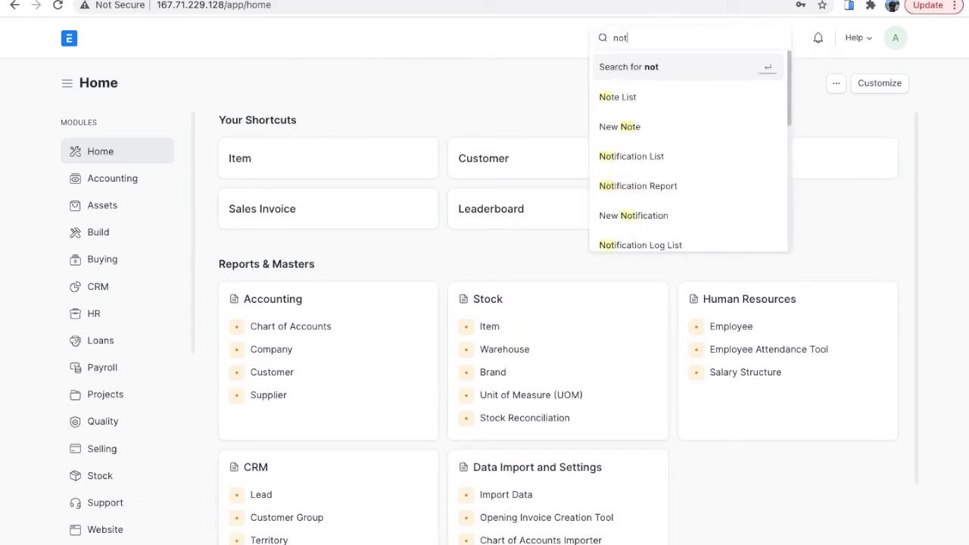
pyautogui.write('ifi')
pyautogui.press('Down')
pyautogui.press('Return')
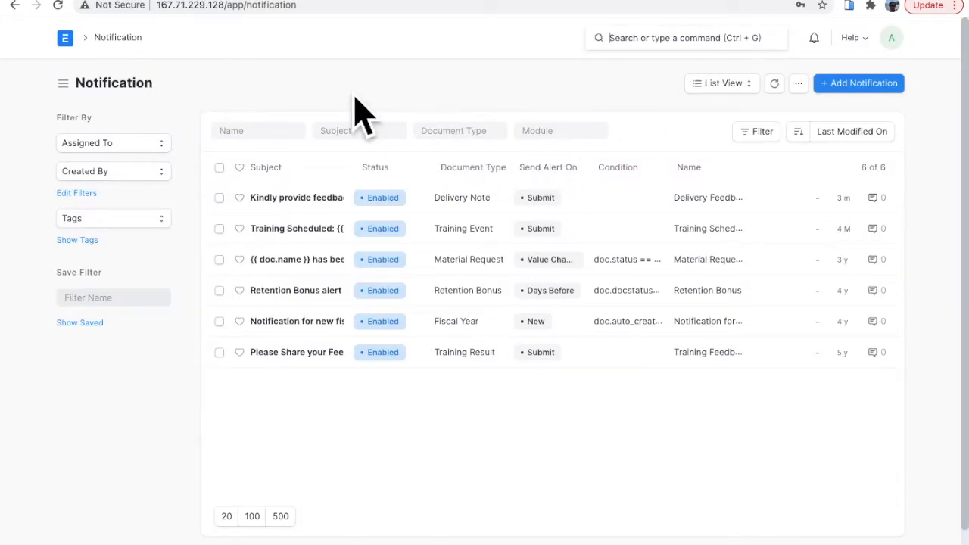
# Step: Open the Delivery Note feedback notification and examine its filters, message and the message example
pyautogui.click(298, 203)
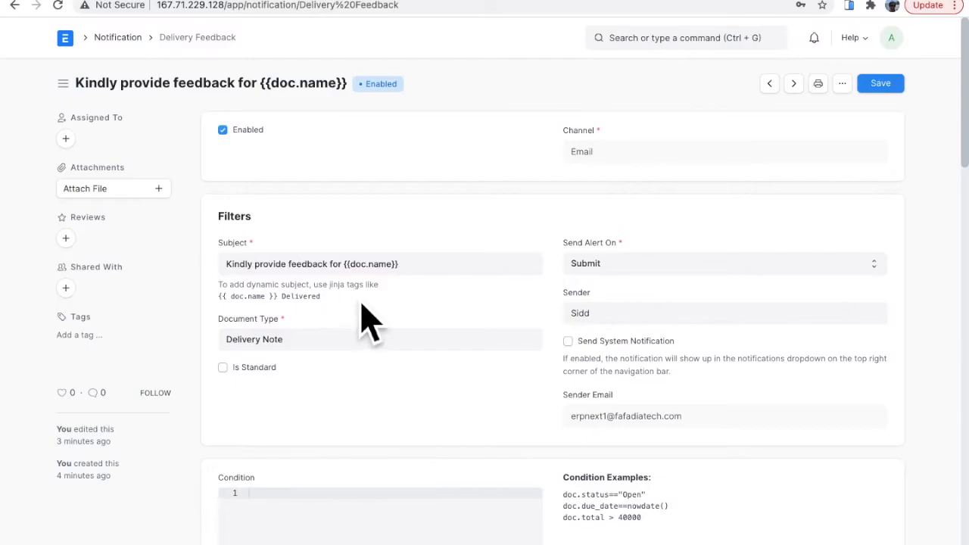
pyautogui.scroll(-6, 568, 337)
pyautogui.scroll(2, 568, 338)
pyautogui.scroll(-15, 568, 337)
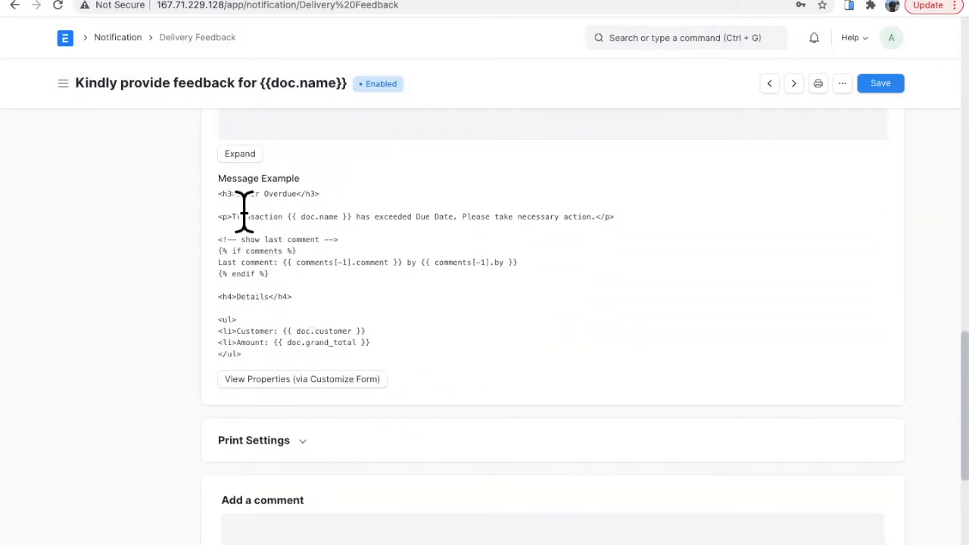
pyautogui.moveTo(218, 194); pyautogui.dragTo(432, 389)
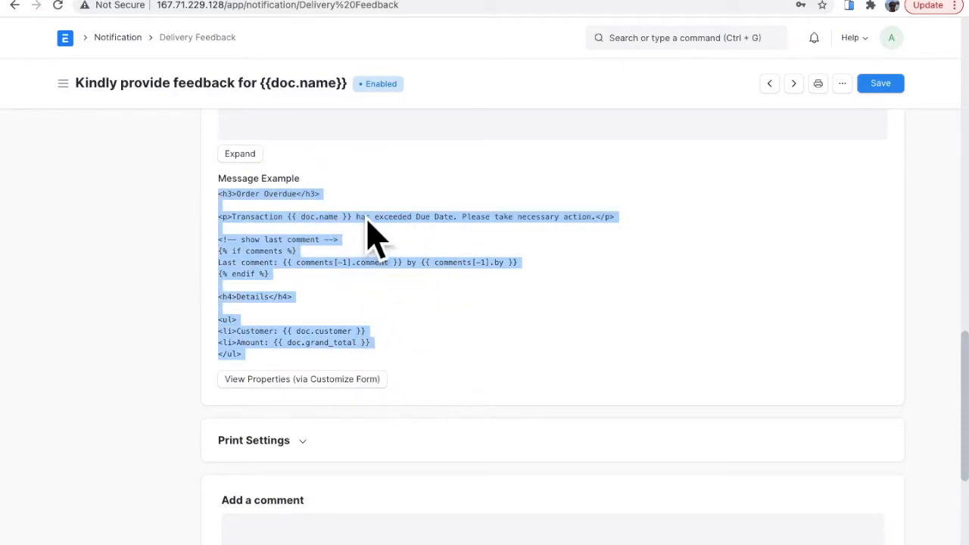
pyautogui.scroll(2, 401, 394)
pyautogui.scroll(10, 401, 394)
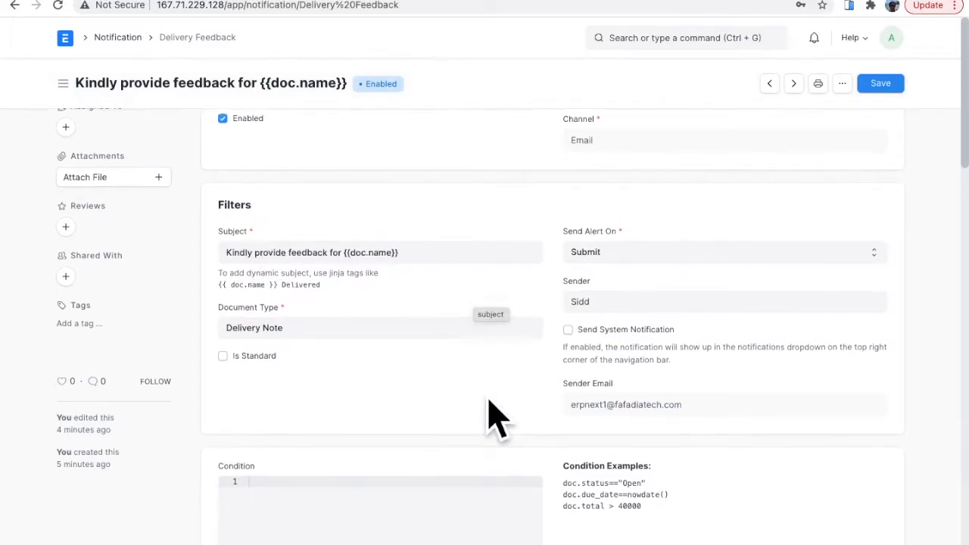
# Step: View the available Send Alert On trigger options of the notification, keeping Submit selected
pyautogui.scroll(-2, 493, 415)
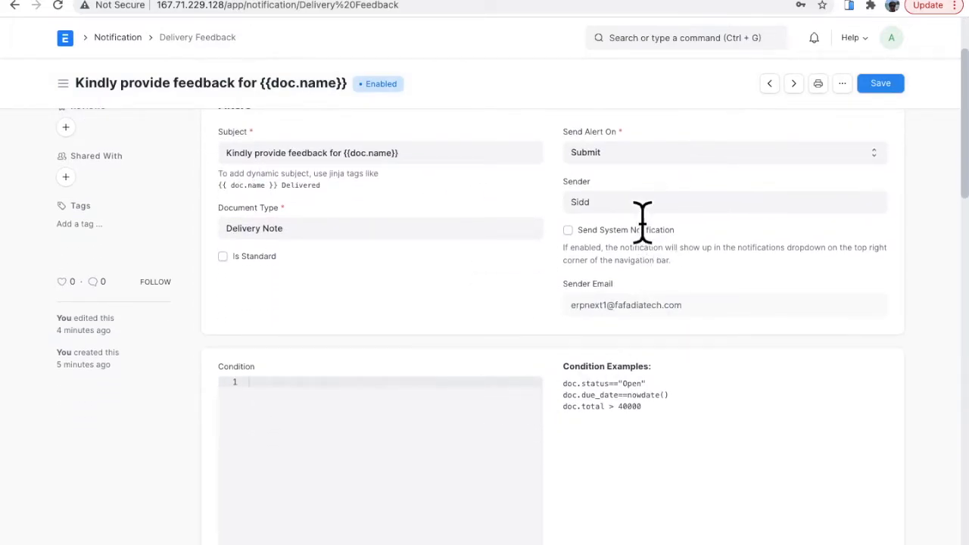
pyautogui.click(606, 162)
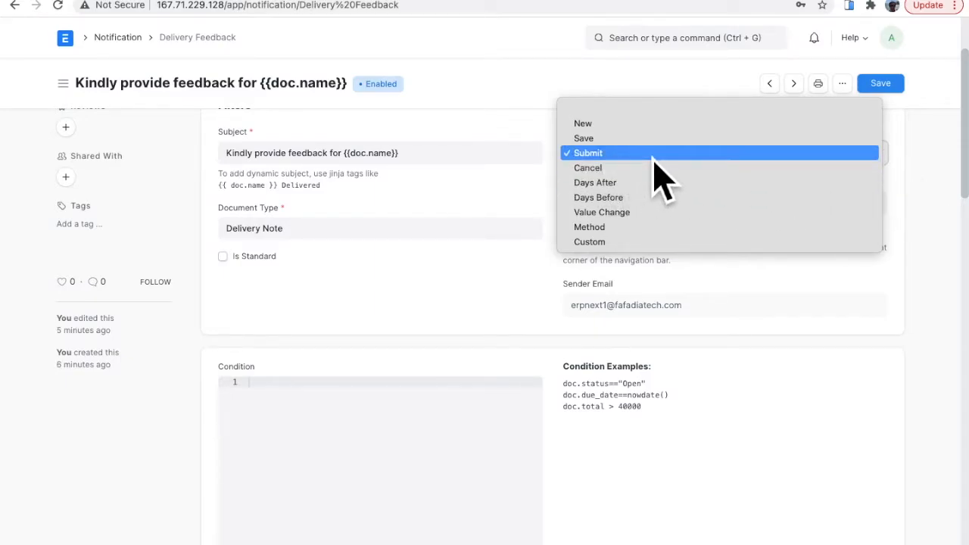
pyautogui.click(933, 172)
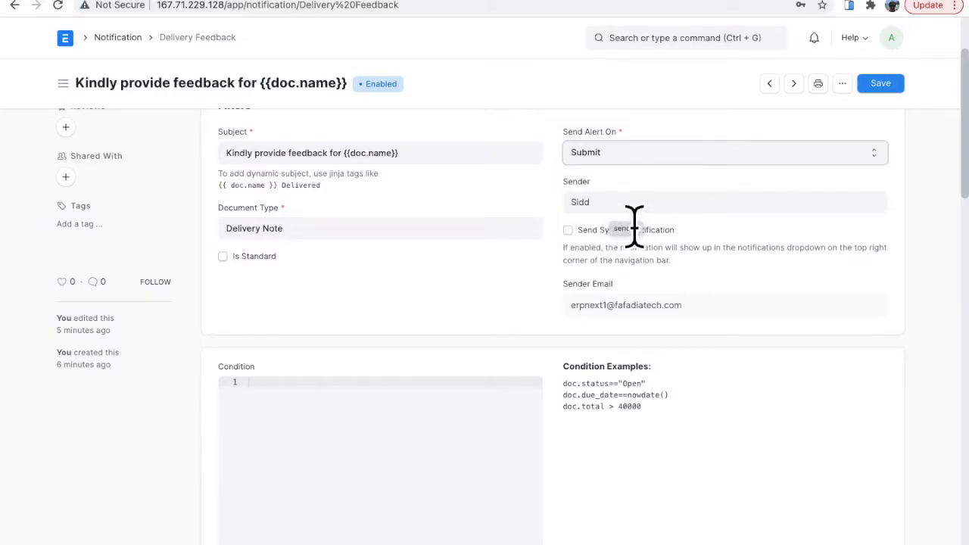
# Step: Review the notification's sender settings, Condition section and the condition examples
pyautogui.scroll(-1, 488, 394)
pyautogui.scroll(-3, 485, 388)
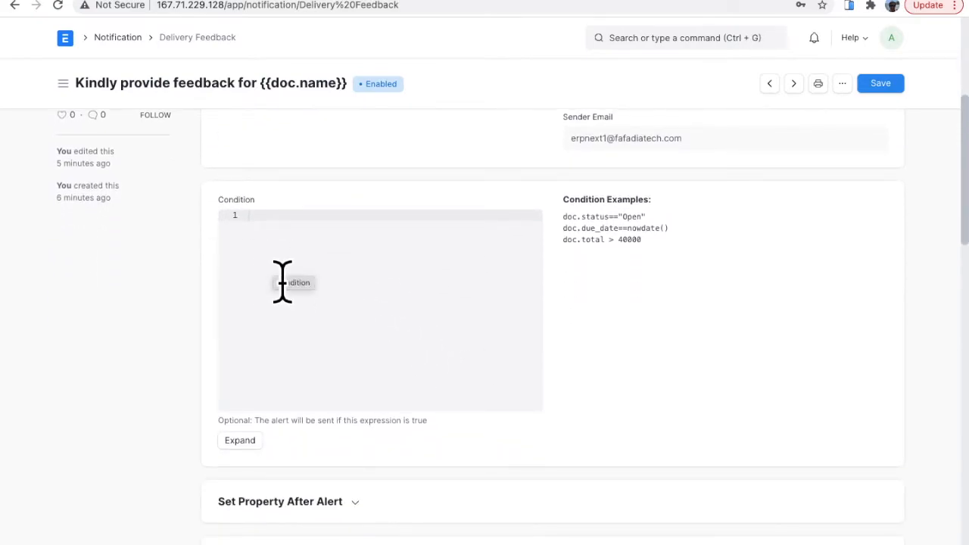
pyautogui.scroll(-3, 423, 317)
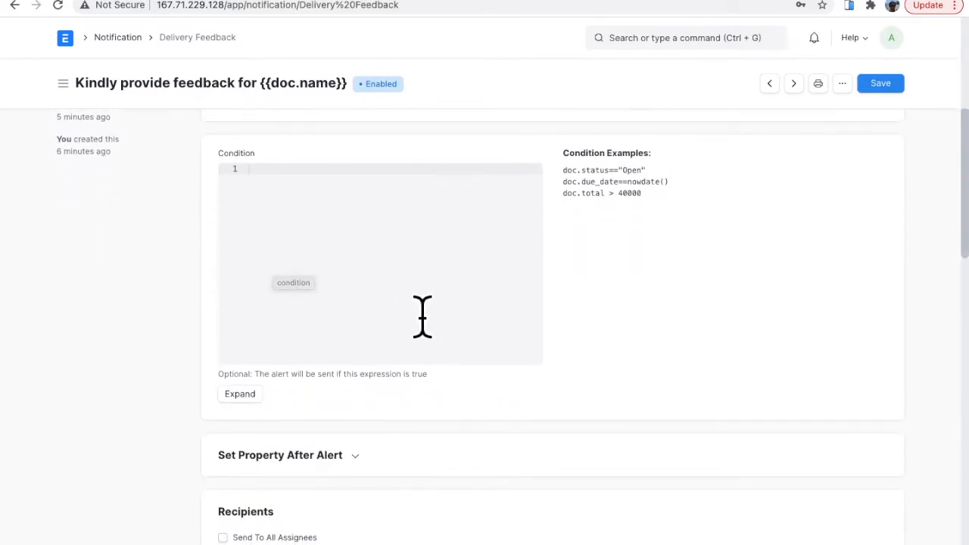
pyautogui.scroll(3, 698, 269)
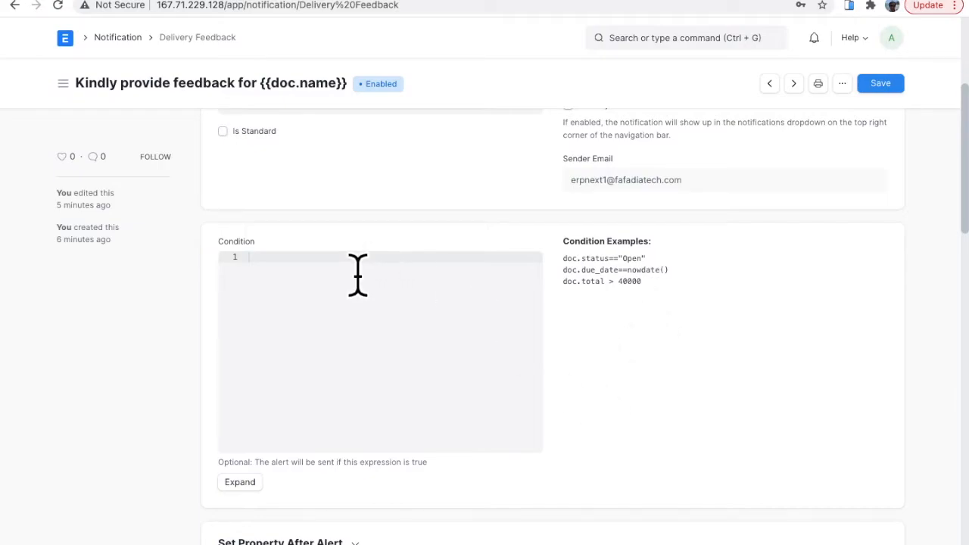
pyautogui.scroll(1, 352, 262)
pyautogui.scroll(-5, 511, 439)
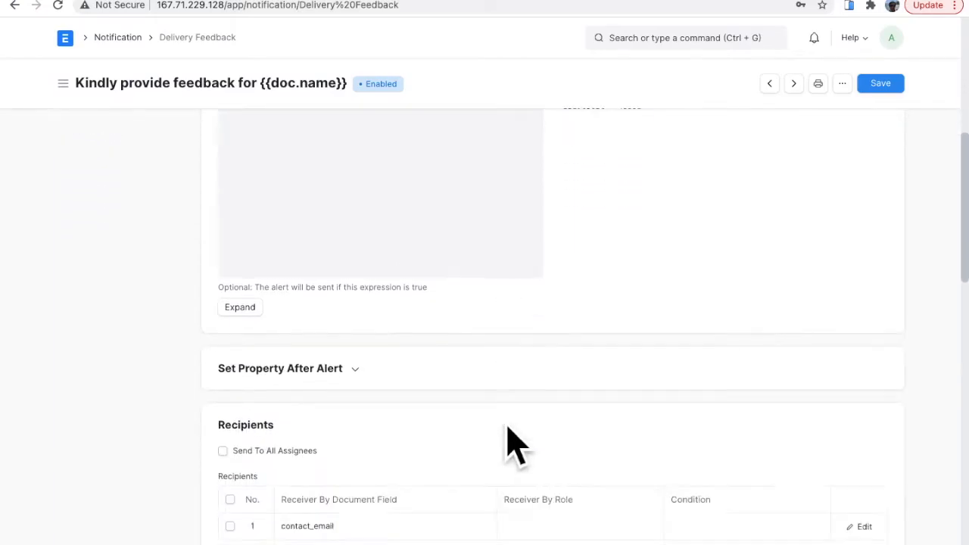
# Step: View the Receiver By Document Field options in the first recipient row, keeping contact_email
pyautogui.scroll(-1, 513, 445)
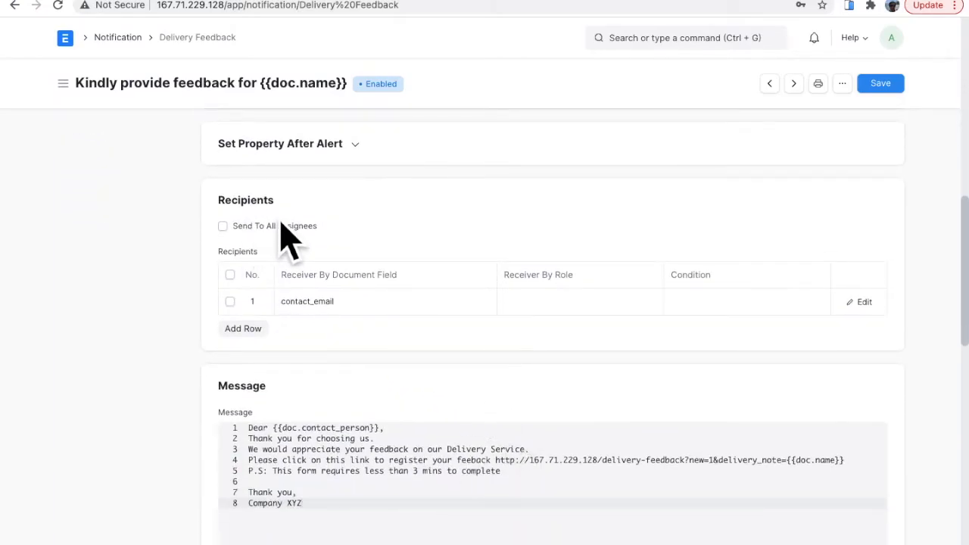
pyautogui.click(379, 311)
pyautogui.click(352, 312)
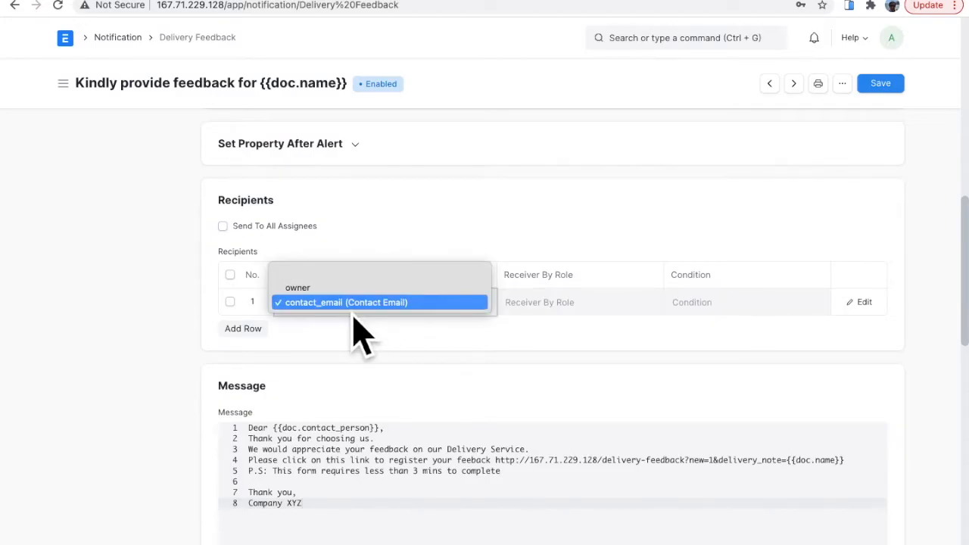
pyautogui.click(382, 331)
pyautogui.scroll(10, 325, 288)
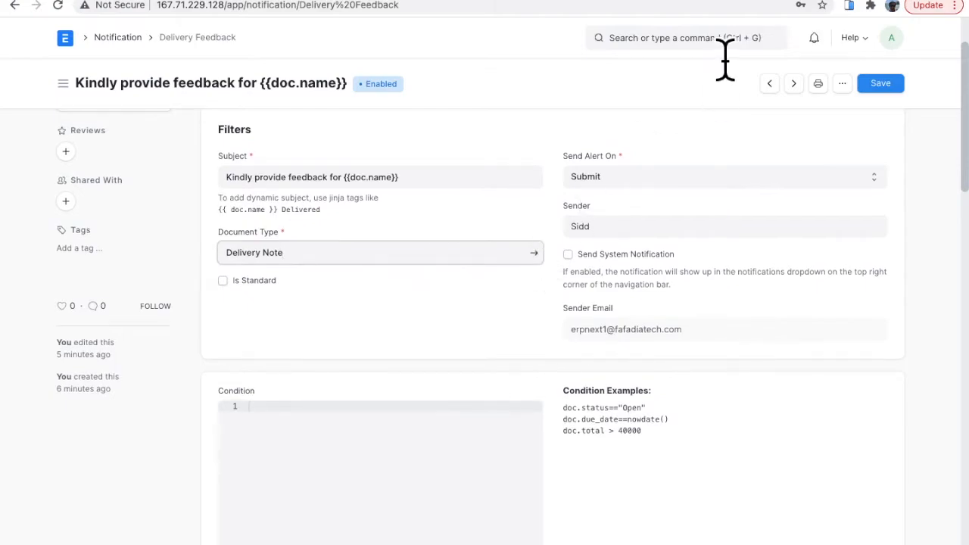
pyautogui.click(692, 41)
pyautogui.write('em')
pyautogui.press('BackSpace')
pyautogui.press('BackSpace')
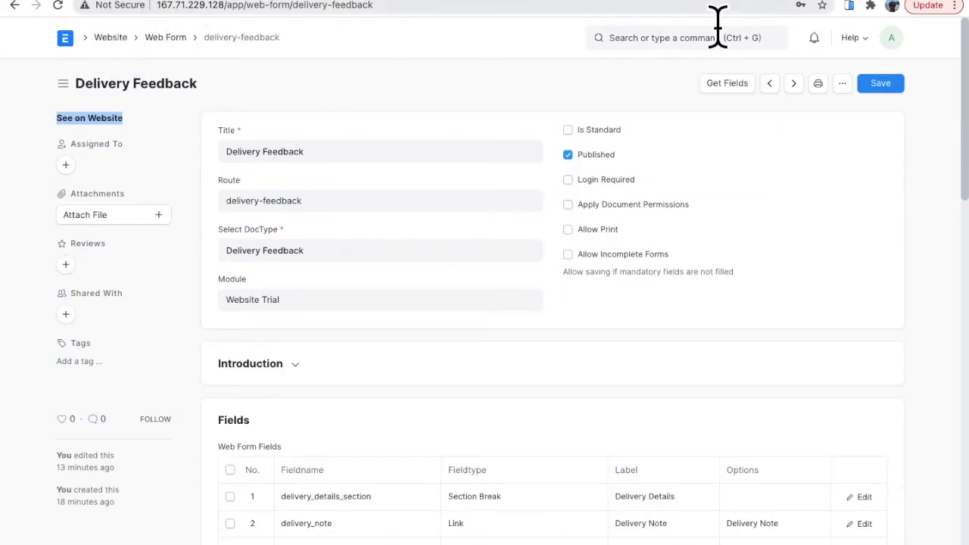
# Step: Find the Sharma Electronics Delivery Note in the Delivery Note list and view its Address and Contact details
pyautogui.click(716, 37)
pyautogui.write('delive')
pyautogui.press('Down')
pyautogui.press('Down')
pyautogui.press('Down')
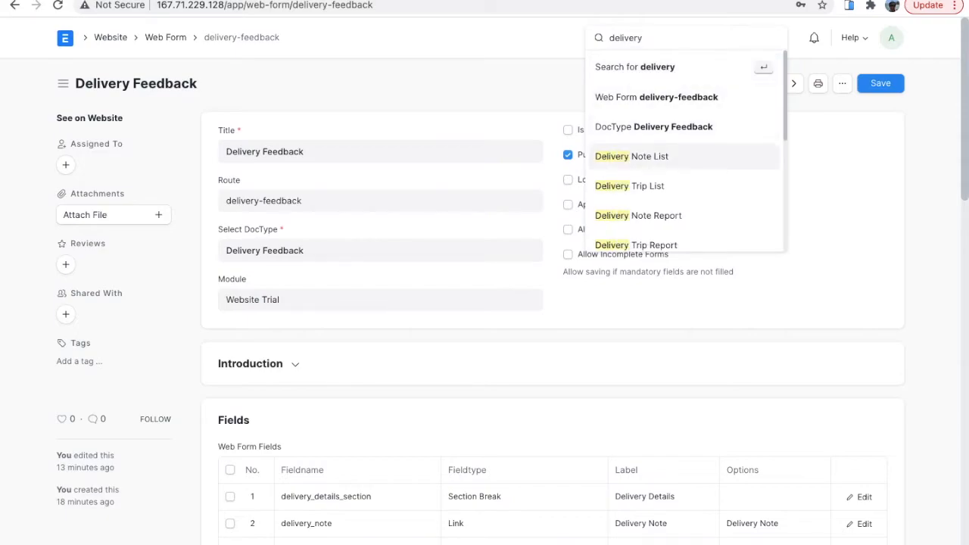
pyautogui.press('Return')
pyautogui.click(290, 216)
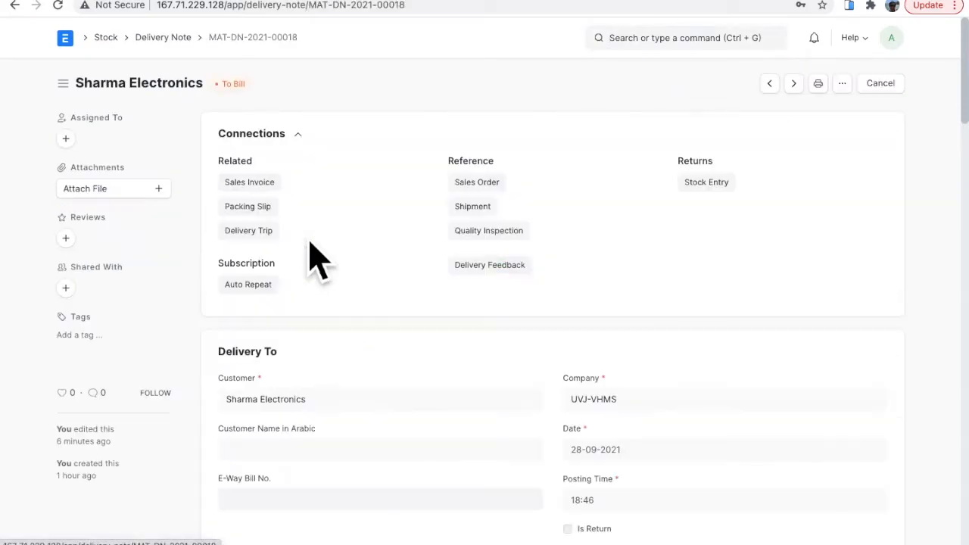
pyautogui.scroll(-4, 432, 422)
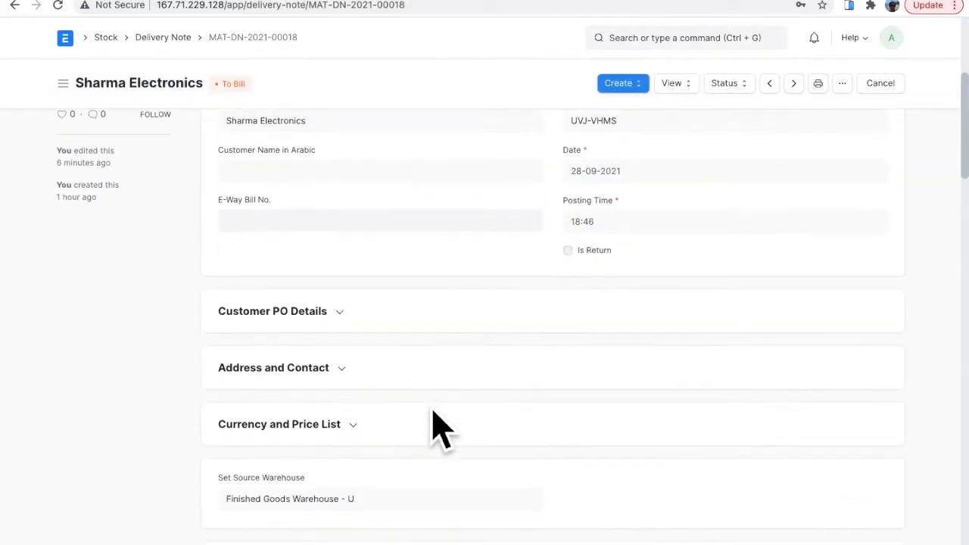
pyautogui.click(306, 368)
pyautogui.scroll(-2, 378, 424)
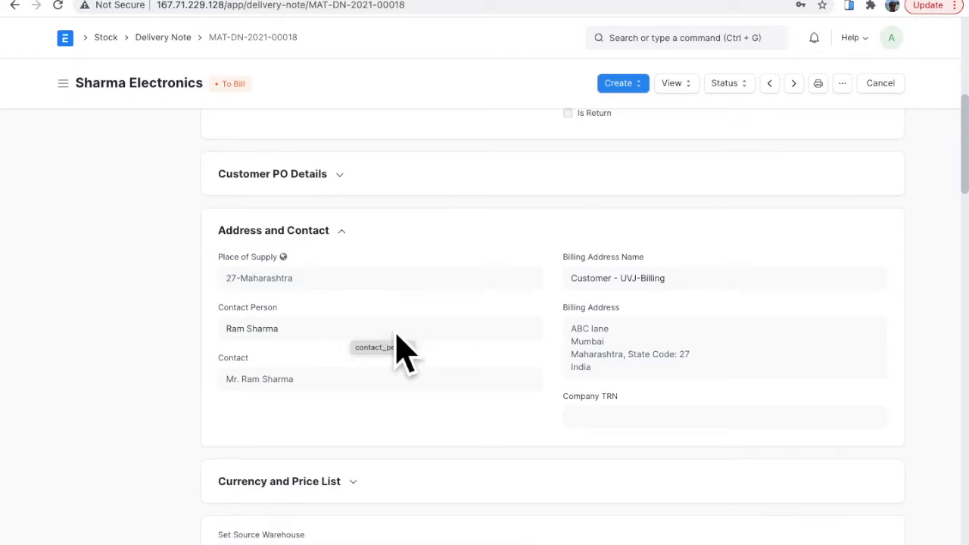
# Step: Return to the Delivery Feedback notification and review its recipient row and message text
pyautogui.hscroll(-5, 584, 325)
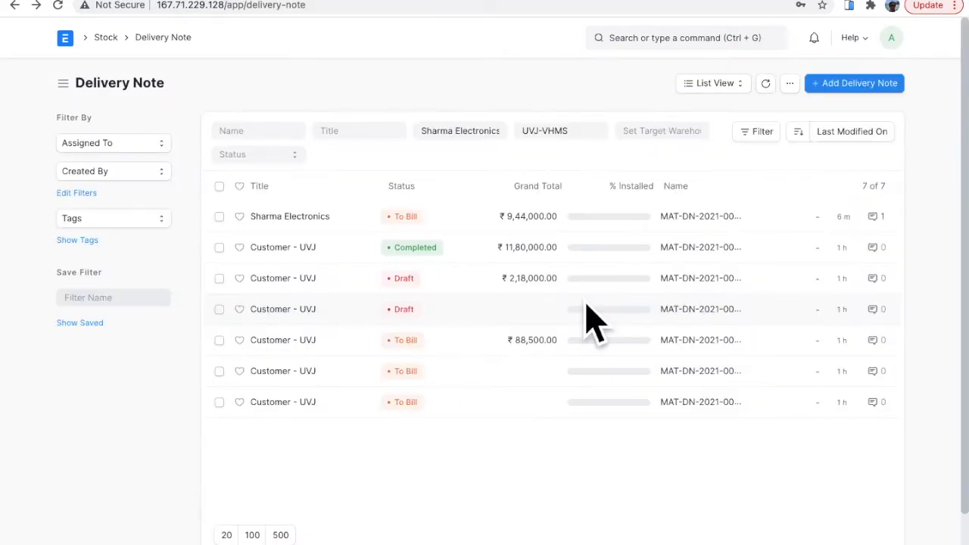
pyautogui.hscroll(-5, 431, 121)
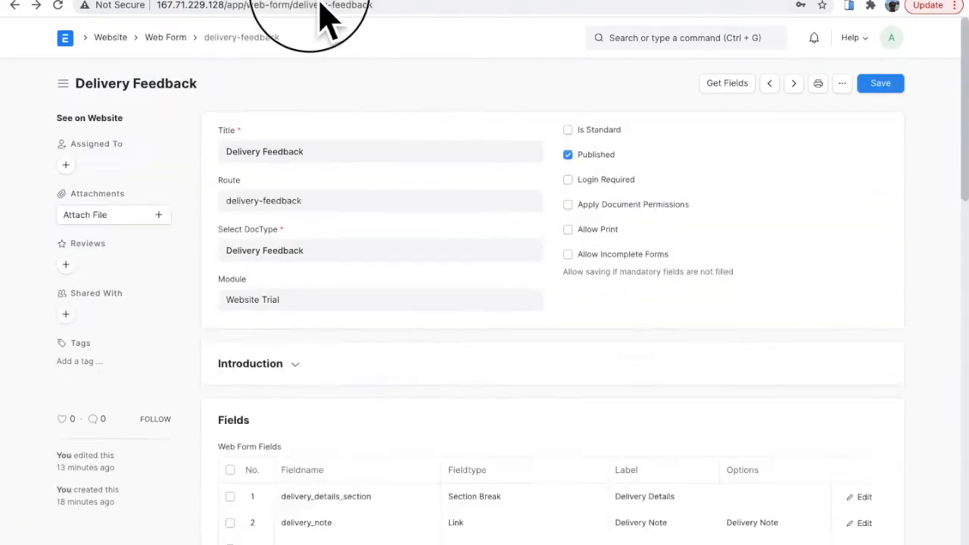
pyautogui.hscroll(-5, 324, 18)
pyautogui.click(365, 346)
pyautogui.scroll(-6, 365, 346)
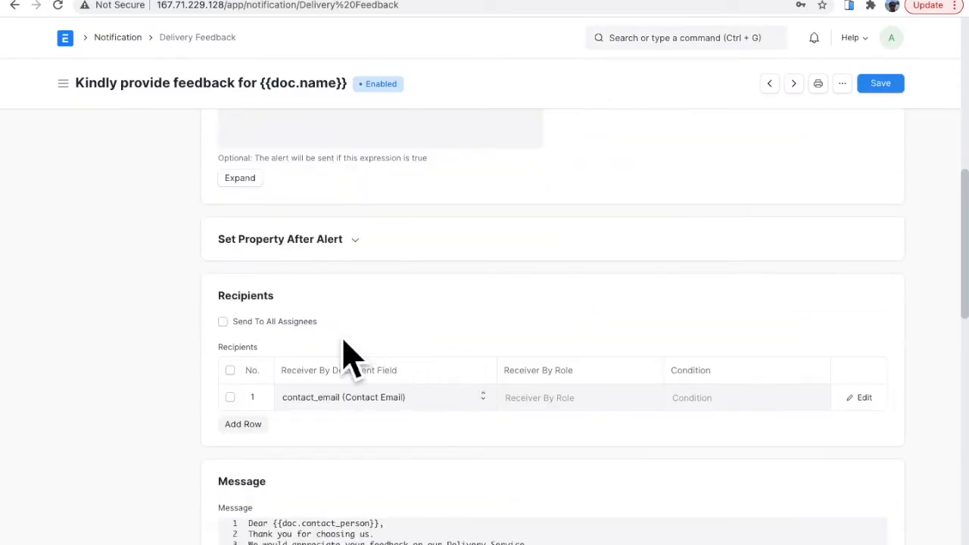
pyautogui.scroll(-3, 413, 420)
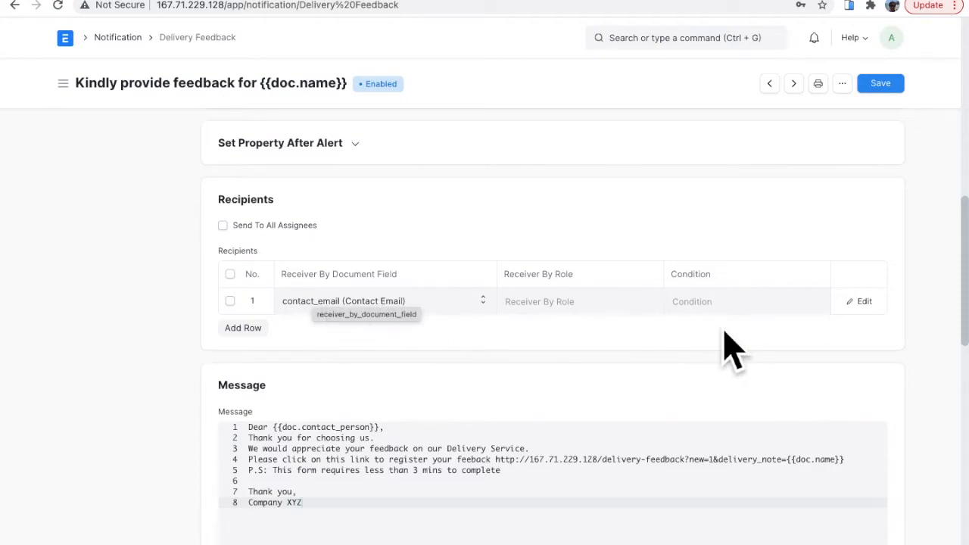
pyautogui.scroll(-3, 366, 420)
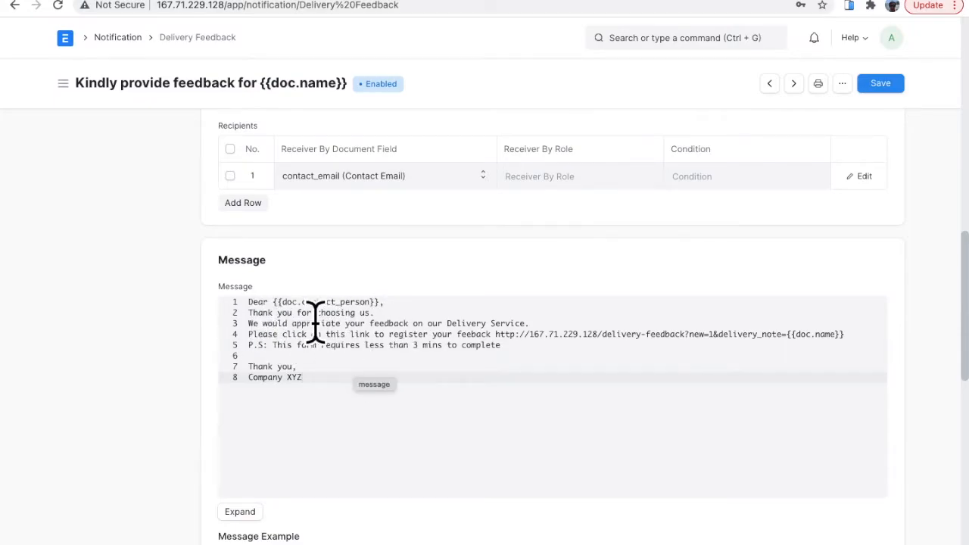
# Step: Highlight the contact_person placeholder in the message greeting and look over the message example
pyautogui.moveTo(368, 302); pyautogui.dragTo(301, 301)
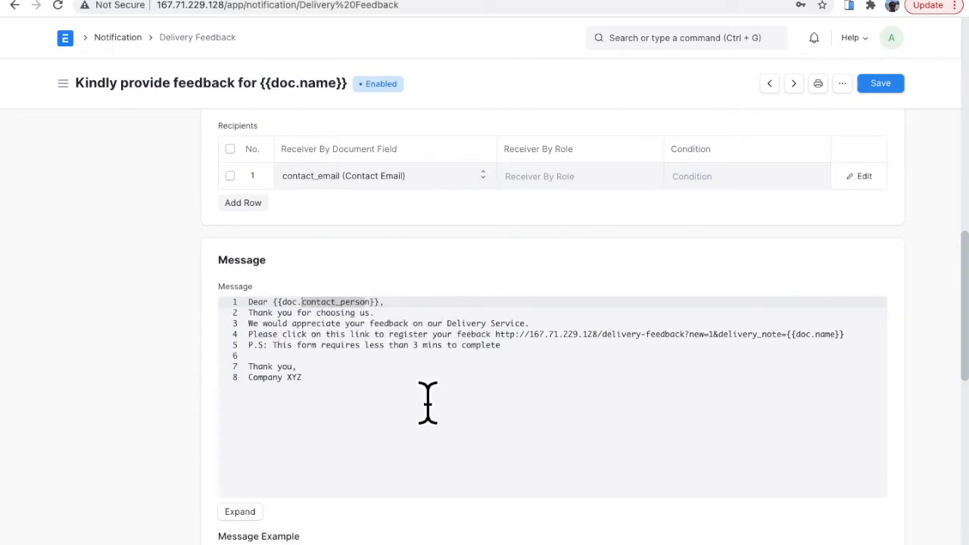
pyautogui.scroll(-5, 432, 390)
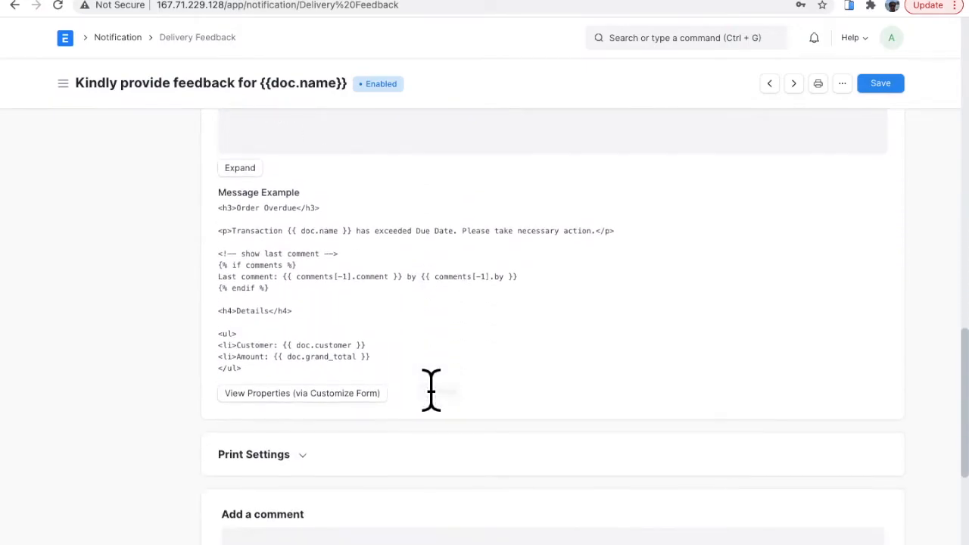
pyautogui.scroll(7, 405, 287)
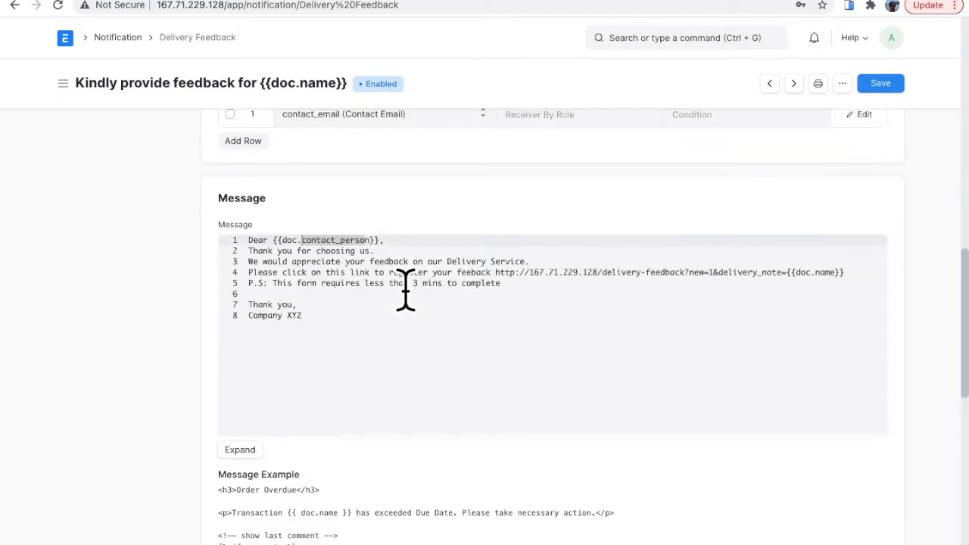
pyautogui.scroll(1, 405, 287)
pyautogui.scroll(-4, 405, 287)
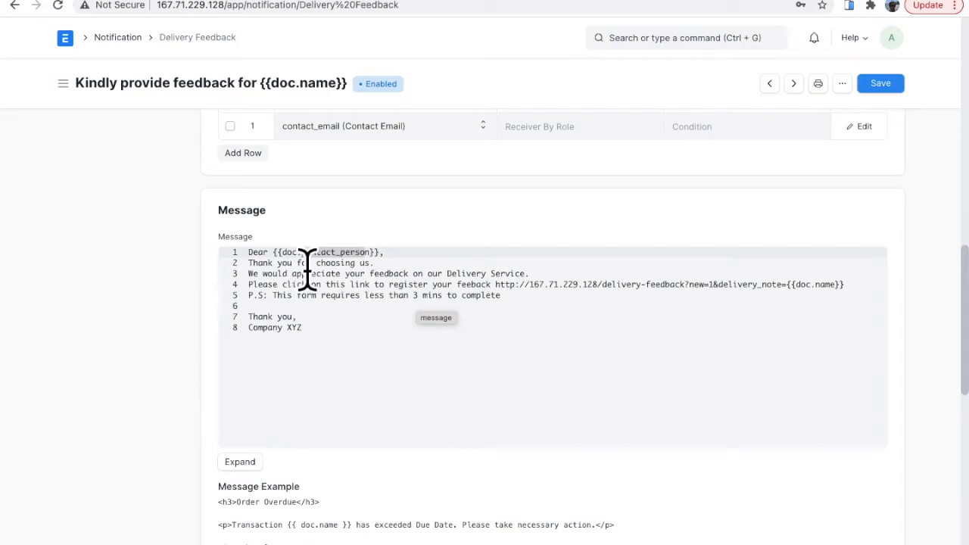
# Step: Examine the feedback link in the message, highlighting the delivery-feedback?new=1 URL and its delivery_note={{doc.name}} parameter
pyautogui.click(327, 285)
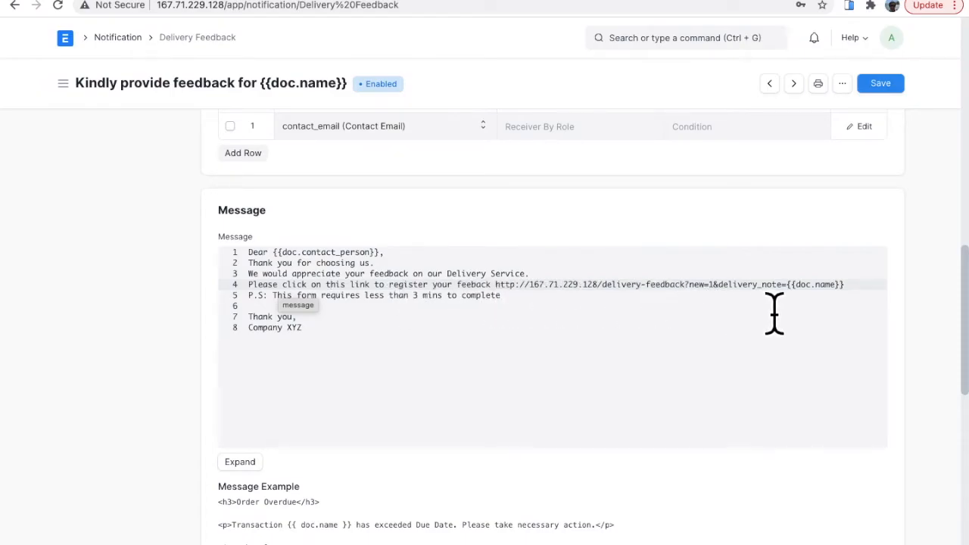
pyautogui.moveTo(497, 305); pyautogui.dragTo(721, 303)
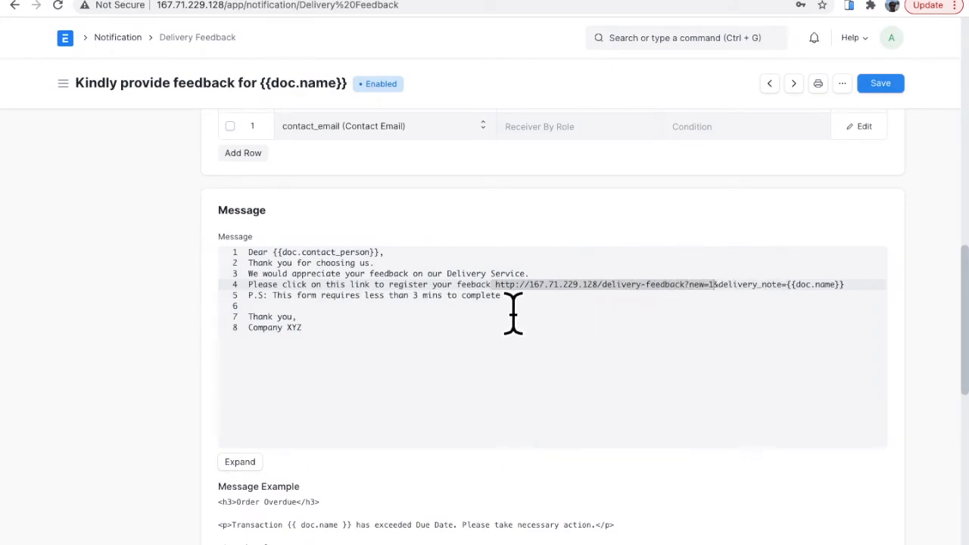
pyautogui.click(734, 301)
pyautogui.moveTo(732, 301); pyautogui.dragTo(854, 307)
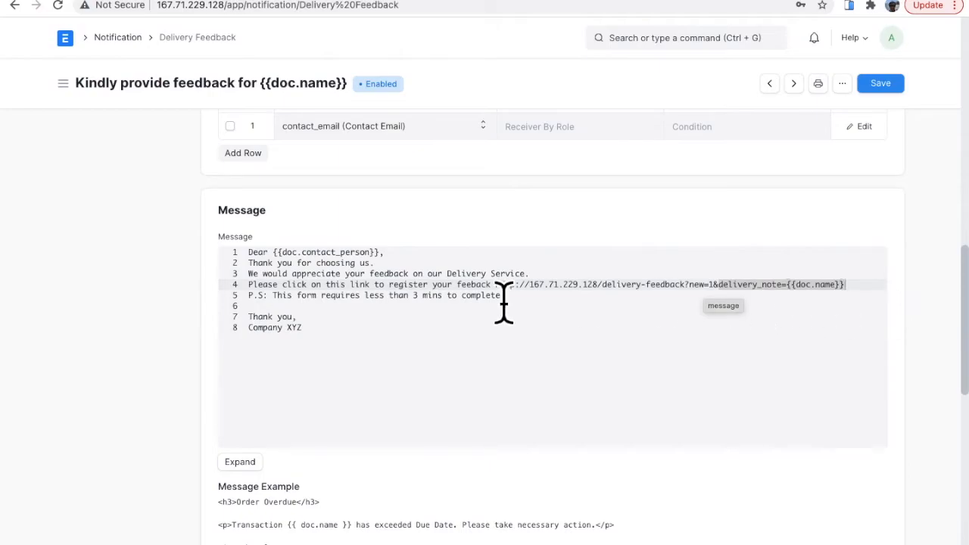
pyautogui.click(537, 362)
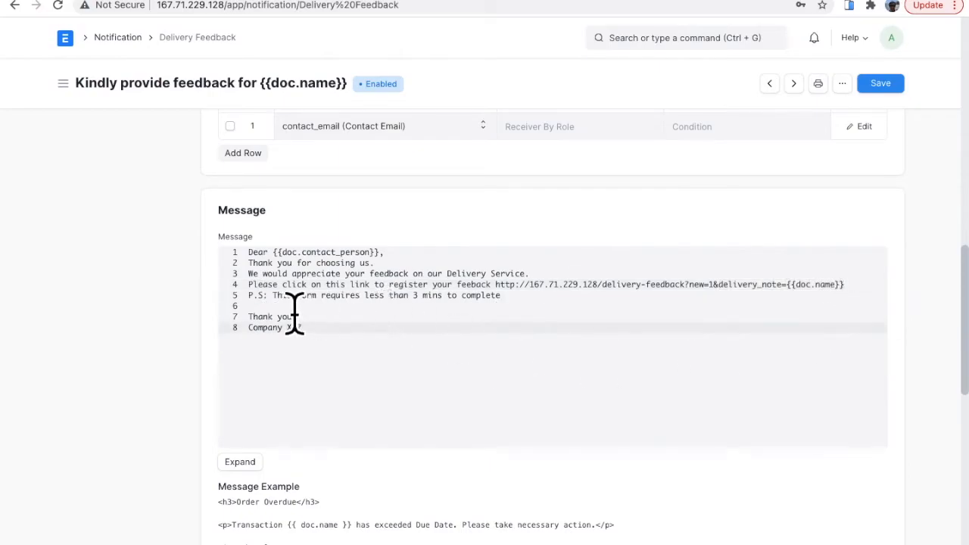
# Step: Leave the notification and open the Sharma Electronics record from the Delivery Note list
pyautogui.scroll(-3, 559, 367)
pyautogui.scroll(4, 559, 367)
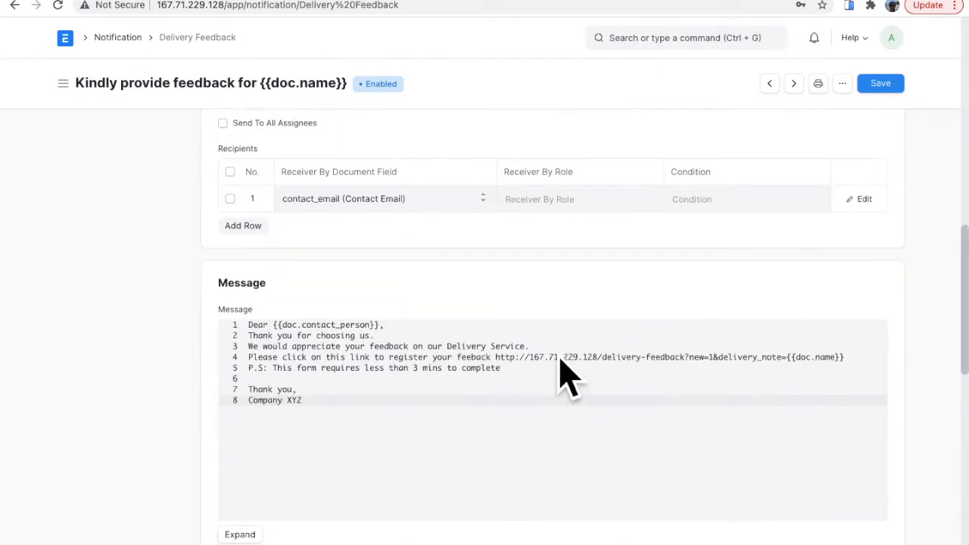
pyautogui.scroll(3, 559, 367)
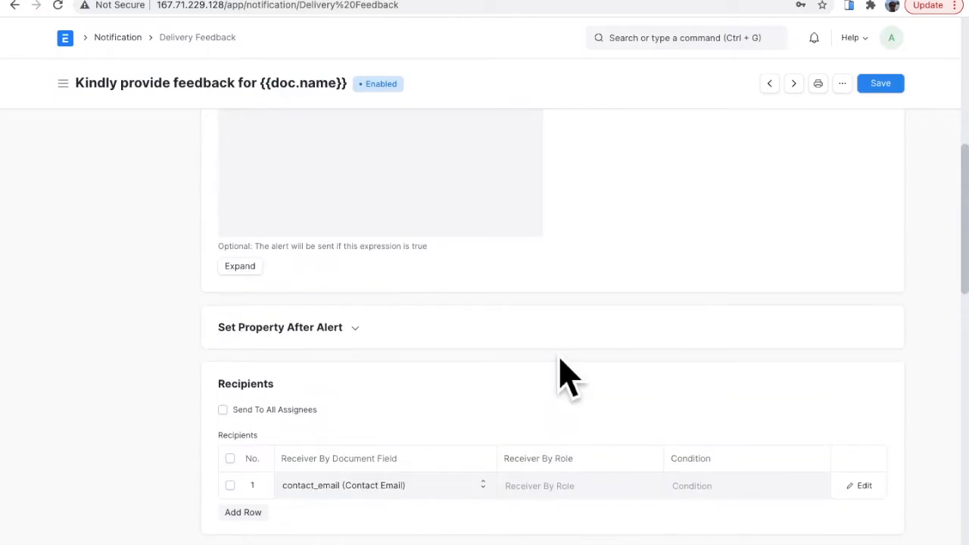
pyautogui.scroll(6, 567, 377)
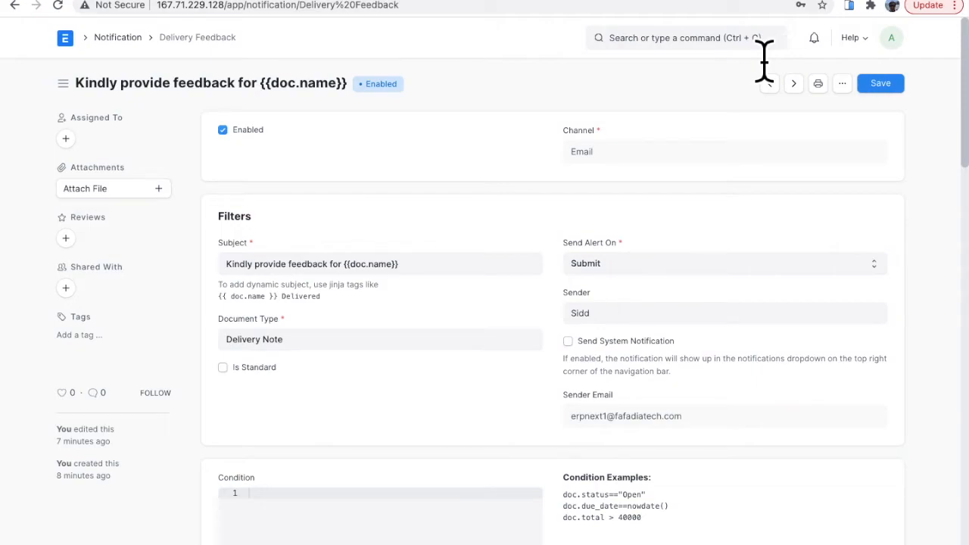
pyautogui.click(703, 47)
pyautogui.write('deliver')
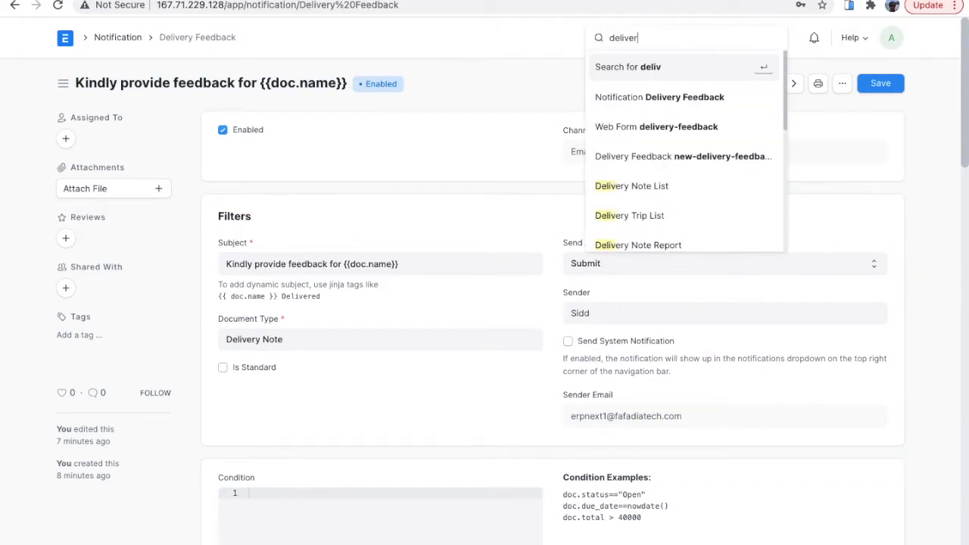
pyautogui.press('Down')
pyautogui.press('Down')
pyautogui.press('Down')
pyautogui.press('Down')
pyautogui.press('Return')
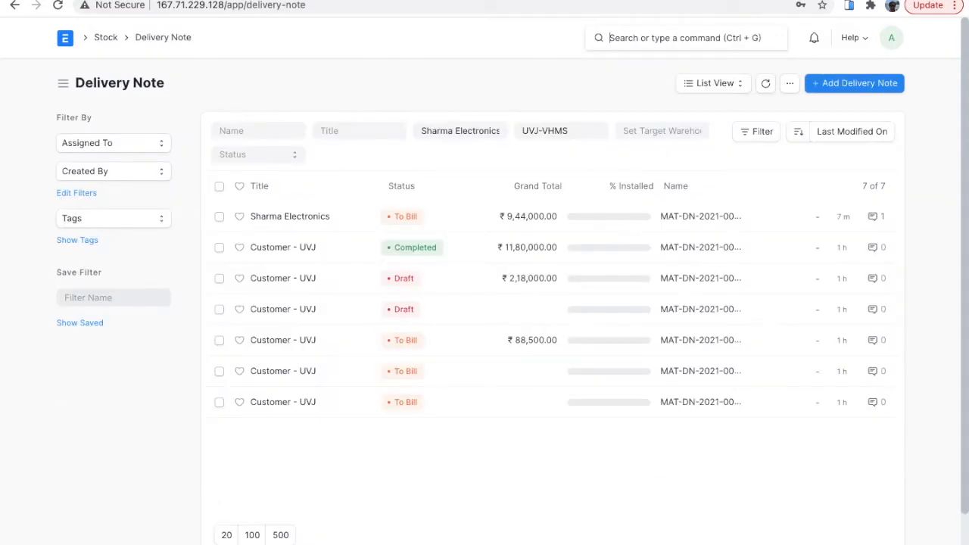
pyautogui.click(307, 218)
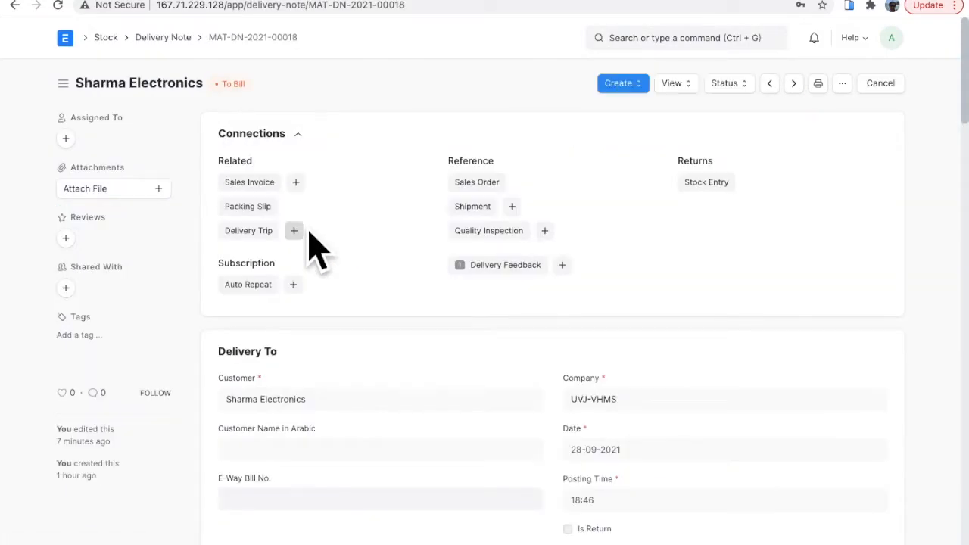
# Step: Duplicate the Sharma Electronics Delivery Note and save the copy as a draft
pyautogui.click(843, 86)
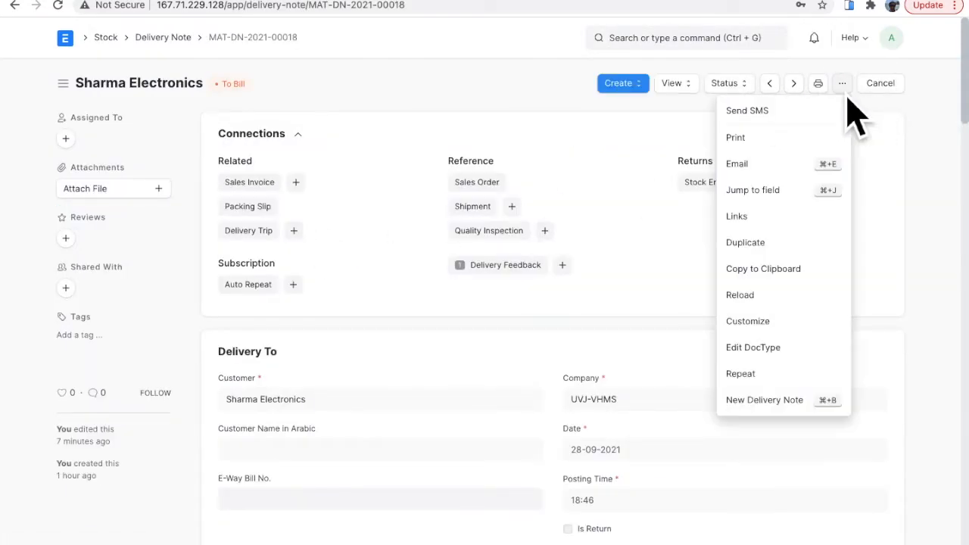
pyautogui.click(783, 251)
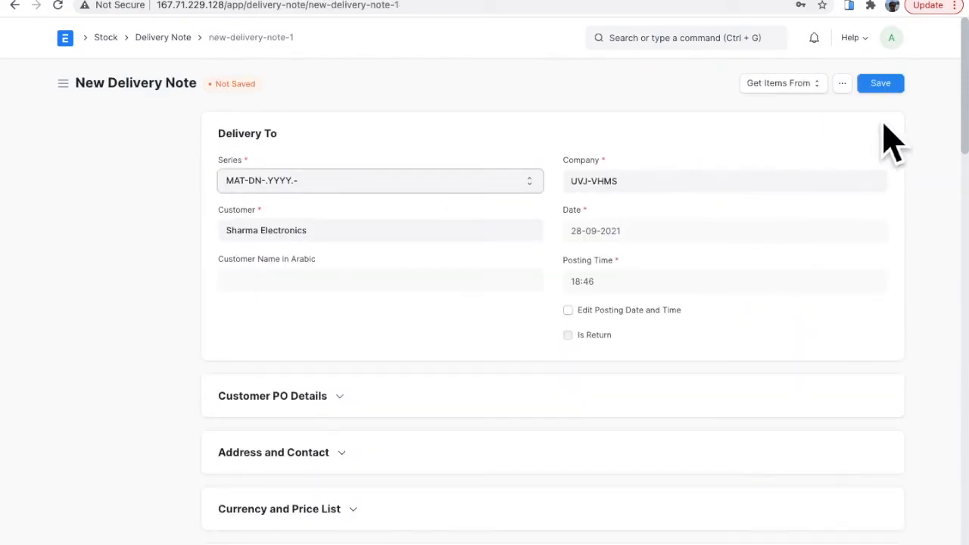
pyautogui.click(892, 86)
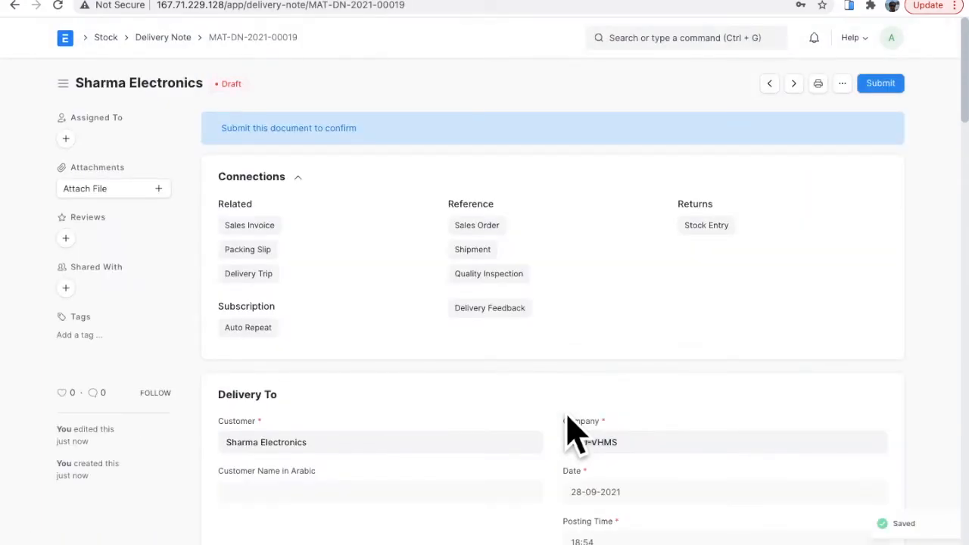
# Step: Check the iPhone 13 item row of the duplicated Delivery Note and submit the note permanently
pyautogui.click(897, 88)
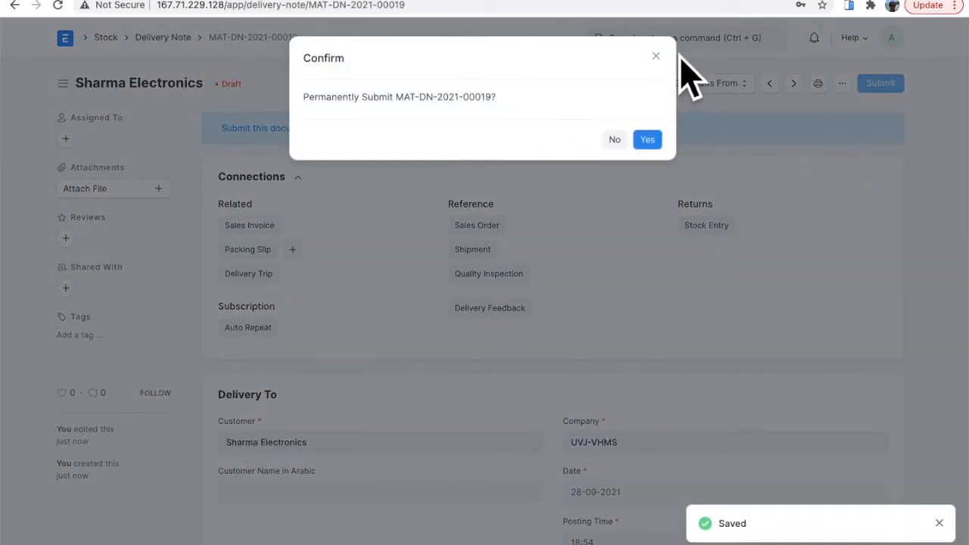
pyautogui.click(657, 51)
pyautogui.scroll(-1, 333, 424)
pyautogui.scroll(-1, 334, 424)
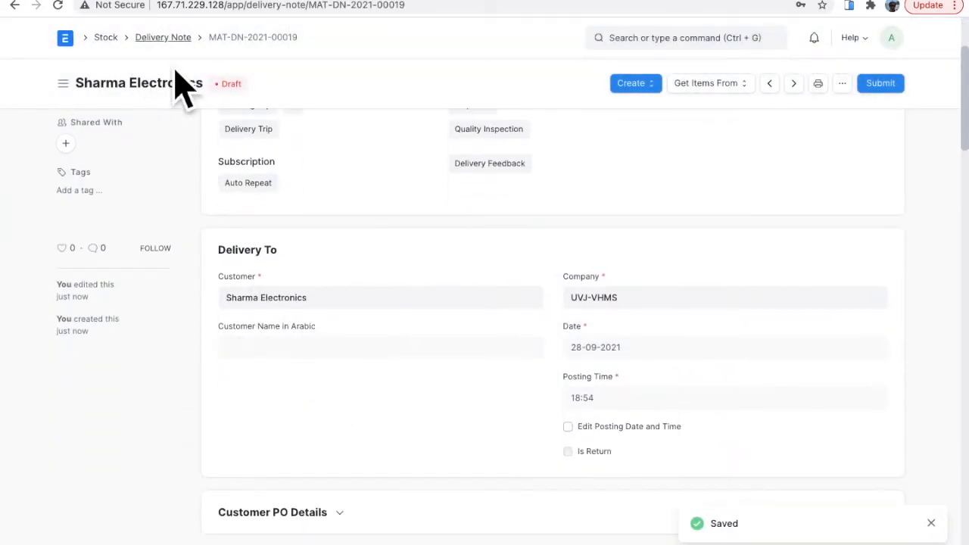
pyautogui.scroll(-7, 443, 411)
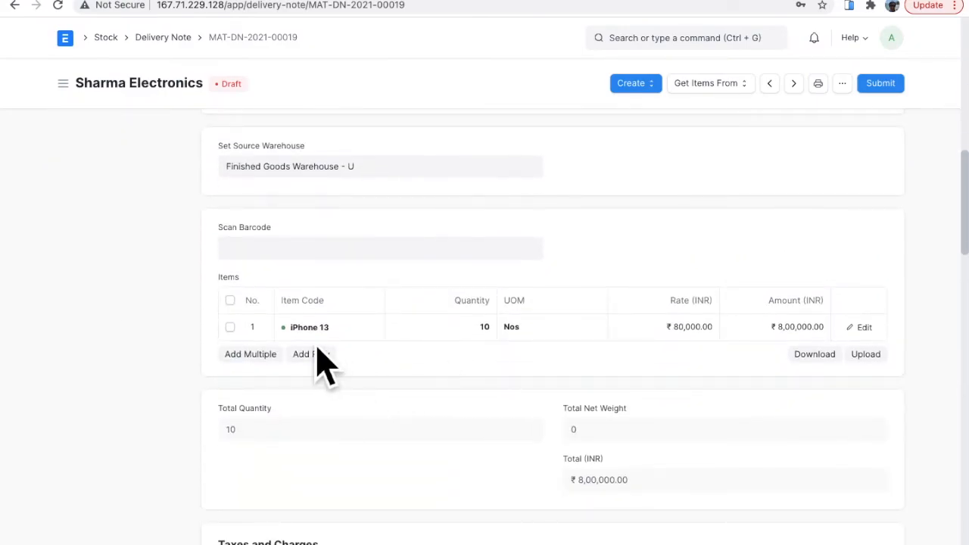
pyautogui.click(473, 337)
pyautogui.scroll(-2, 824, 297)
pyautogui.scroll(4, 824, 297)
pyautogui.click(880, 83)
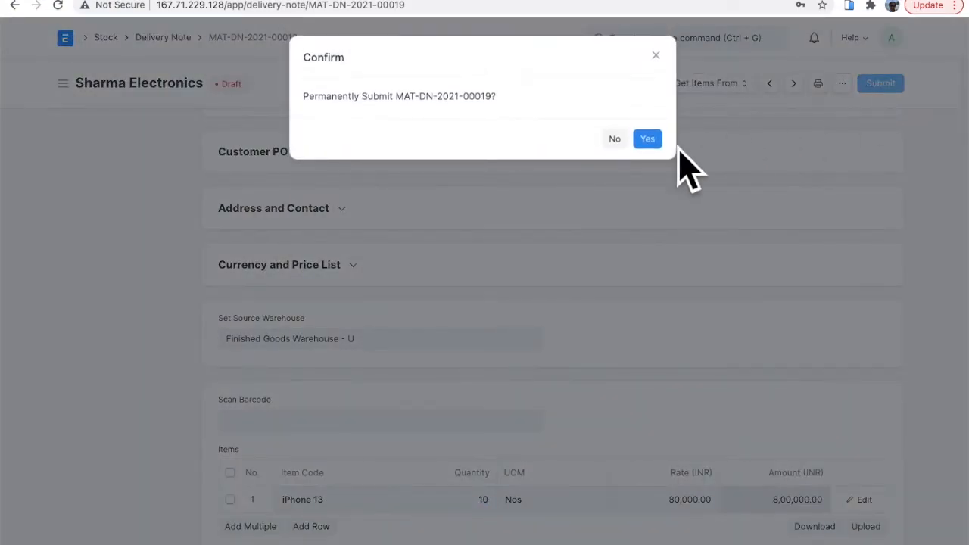
pyautogui.click(651, 140)
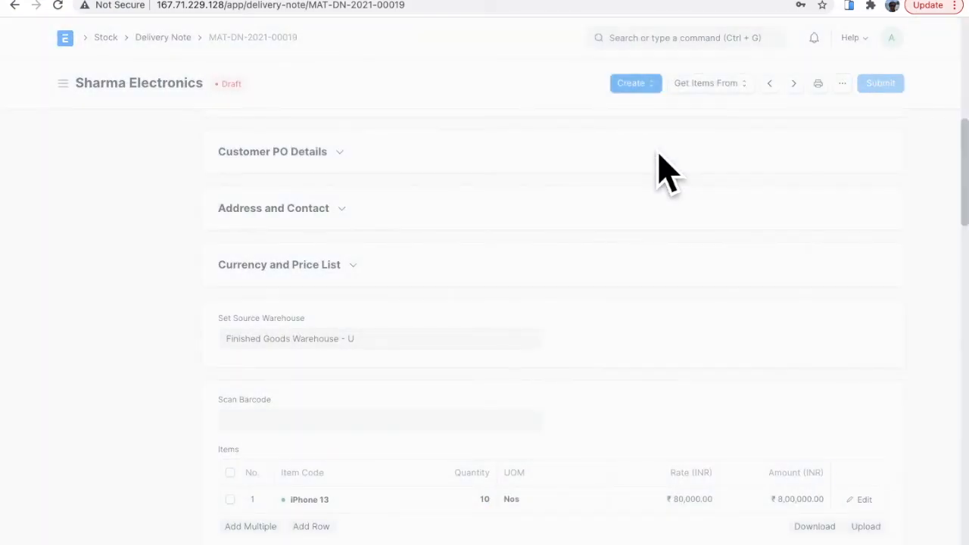
# Step: Open the Email Queue list and view the newest queued email's sender, recipient and message
pyautogui.click(651, 44)
pyautogui.write('emai')
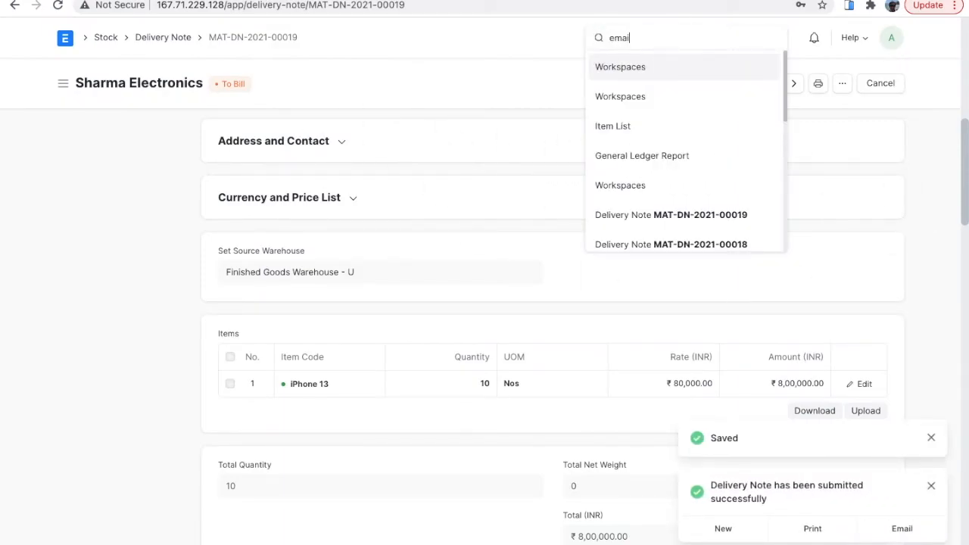
pyautogui.write('l q')
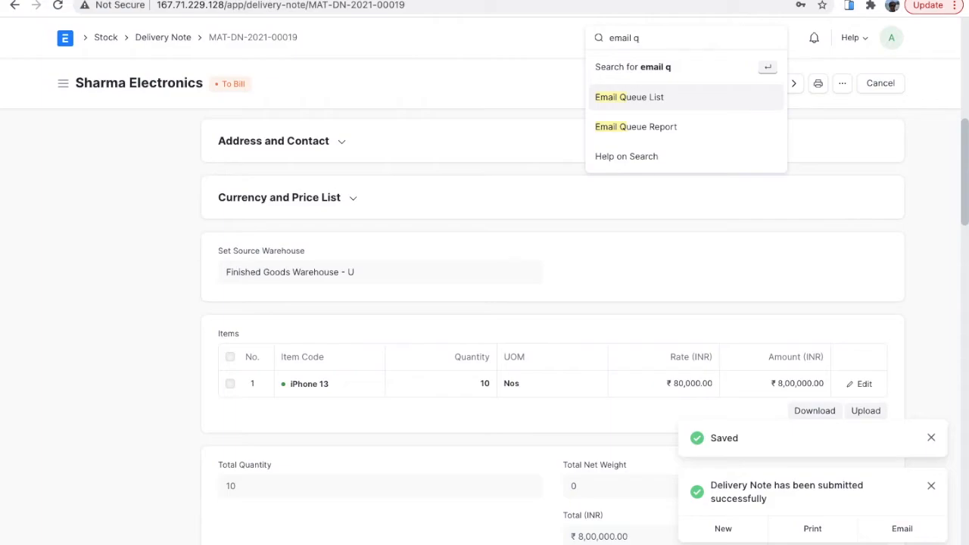
pyautogui.press('Return')
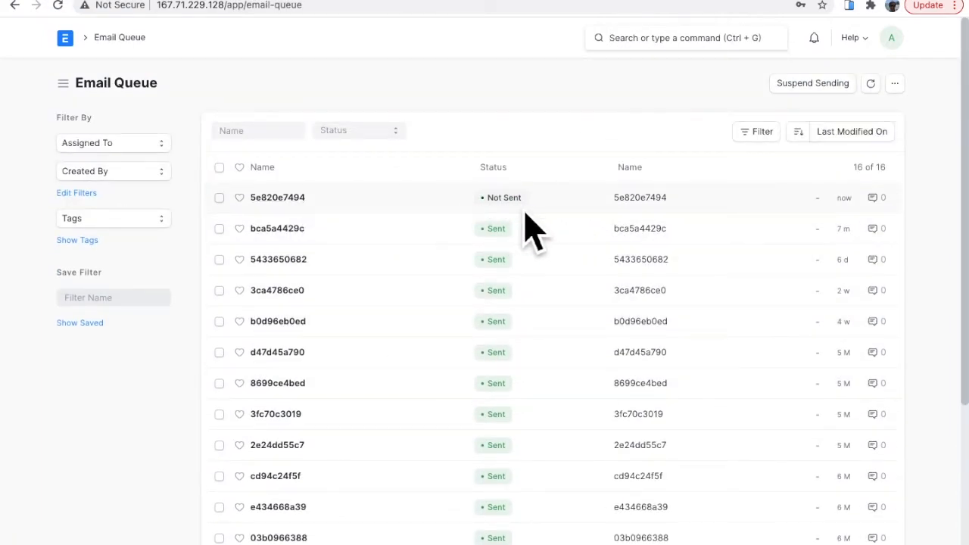
pyautogui.click(278, 200)
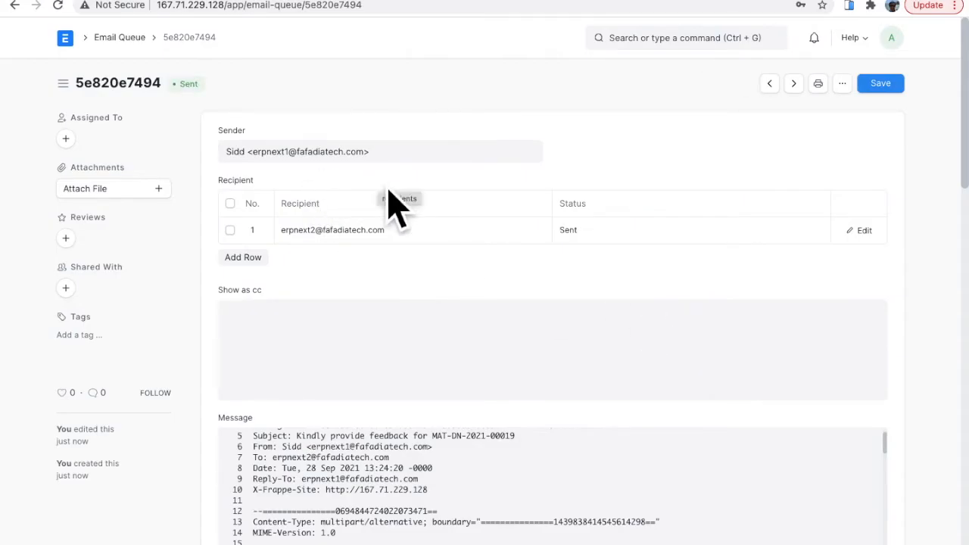
# Step: Switch to the Gmail inbox, open the newest feedback request email, and follow its link to the Delivery Feedback form
pyautogui.hotkey('ctrl', 'Up')
pyautogui.click(680, 152)
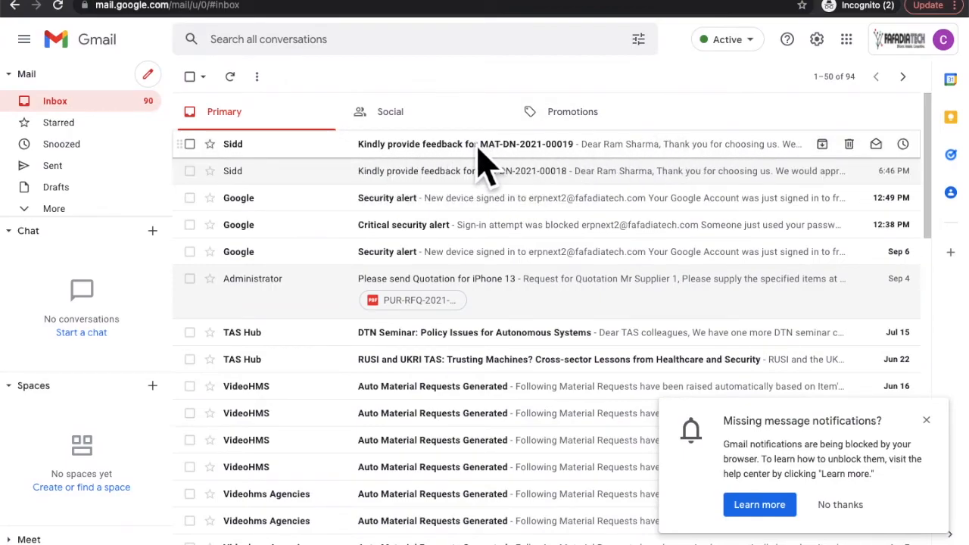
pyautogui.click(411, 155)
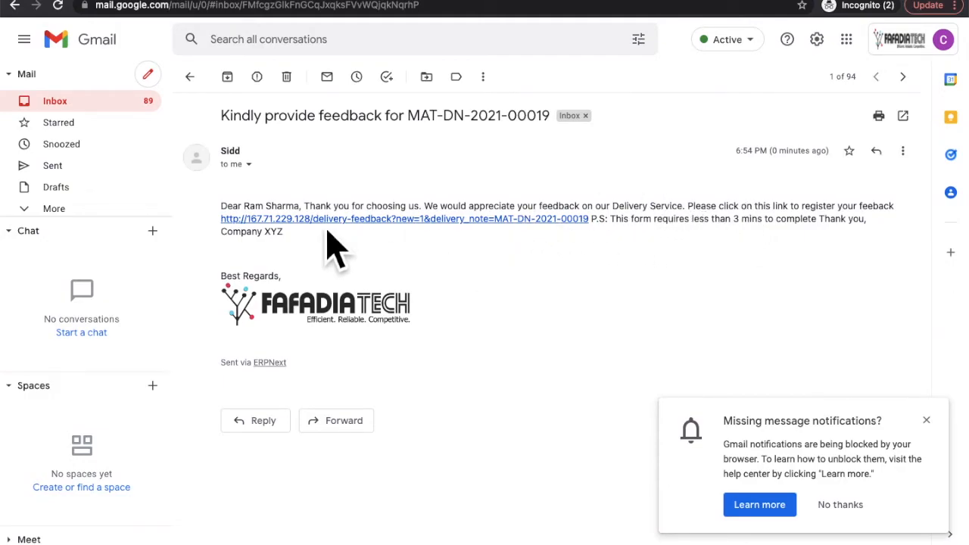
pyautogui.click(523, 222)
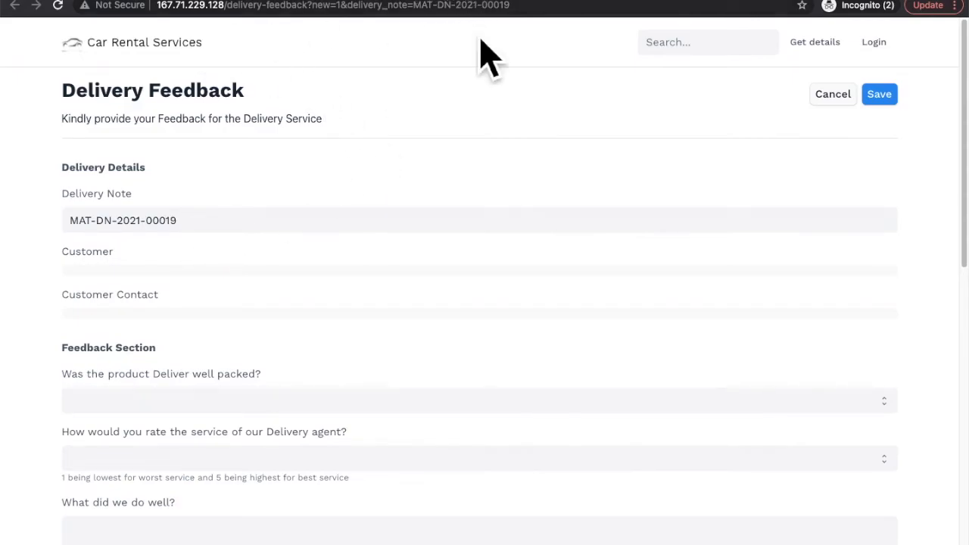
# Step: Answer Yes to whether the product was well packed and rate the delivery agent's service 4
pyautogui.scroll(-2, 335, 368)
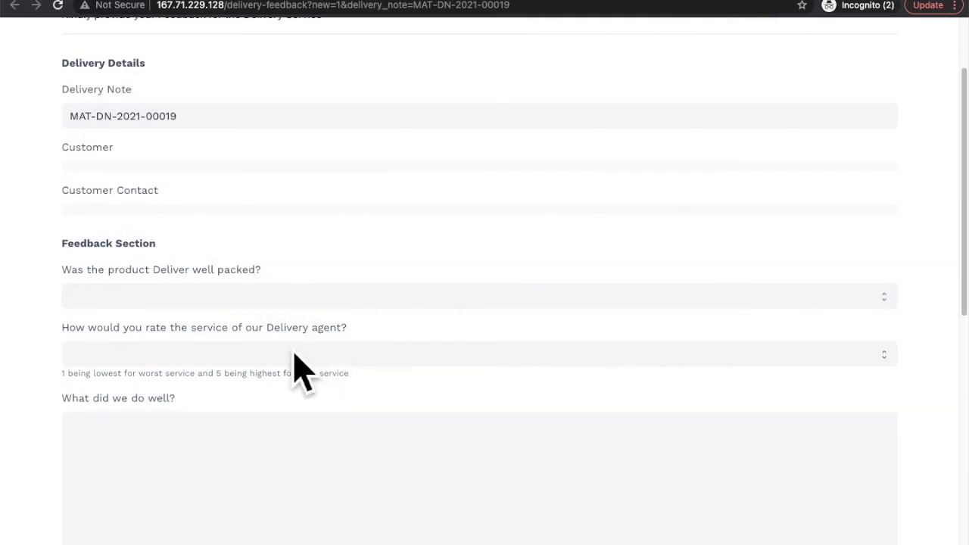
pyautogui.click(255, 299)
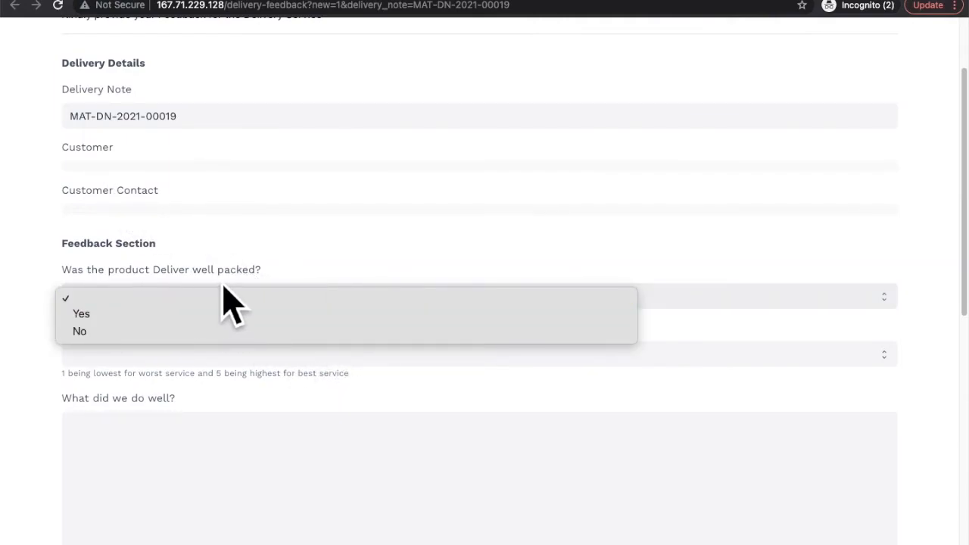
pyautogui.click(129, 315)
pyautogui.click(140, 354)
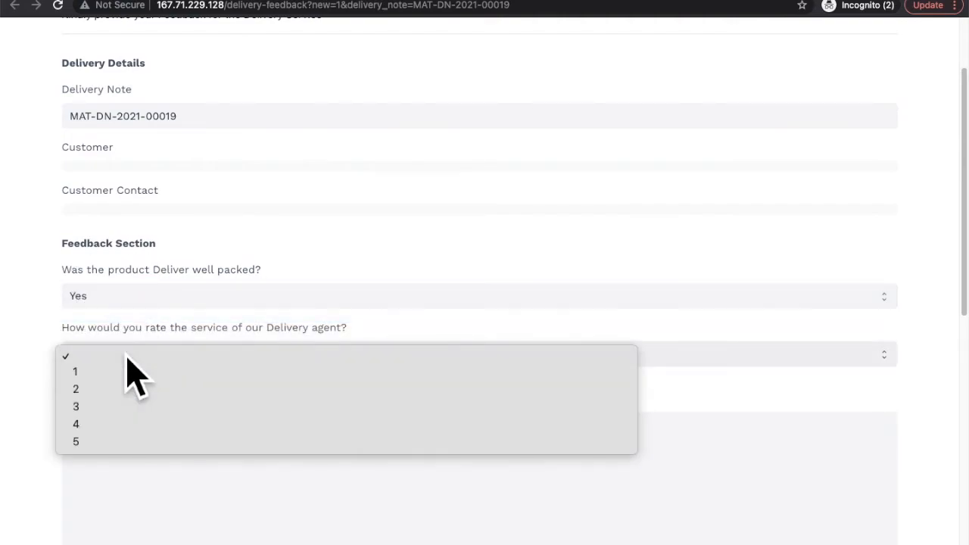
pyautogui.click(217, 422)
# Step: Enter "Delivery Time" as what was done well and "Packing" as what should be improved, and save the feedback form
pyautogui.scroll(-1, 326, 386)
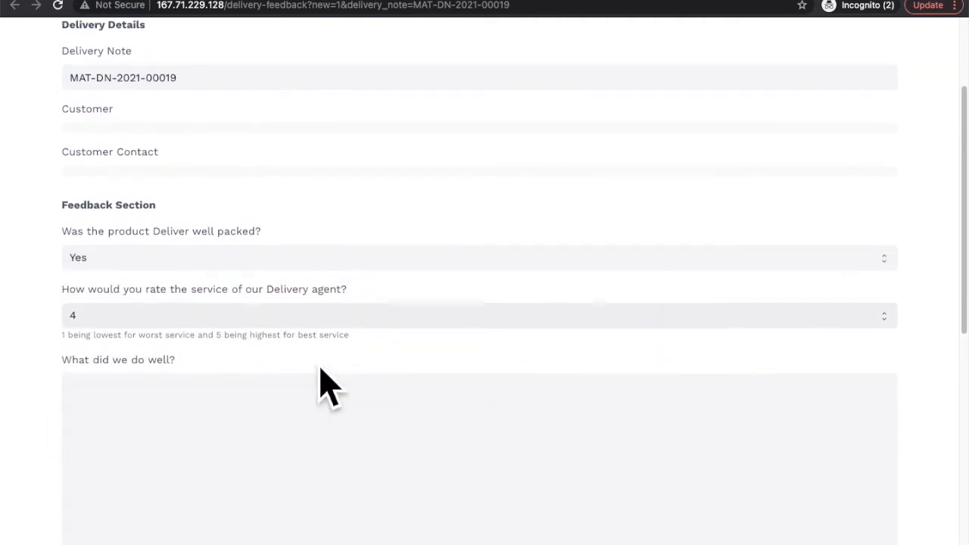
pyautogui.scroll(-1, 326, 386)
pyautogui.click(211, 422)
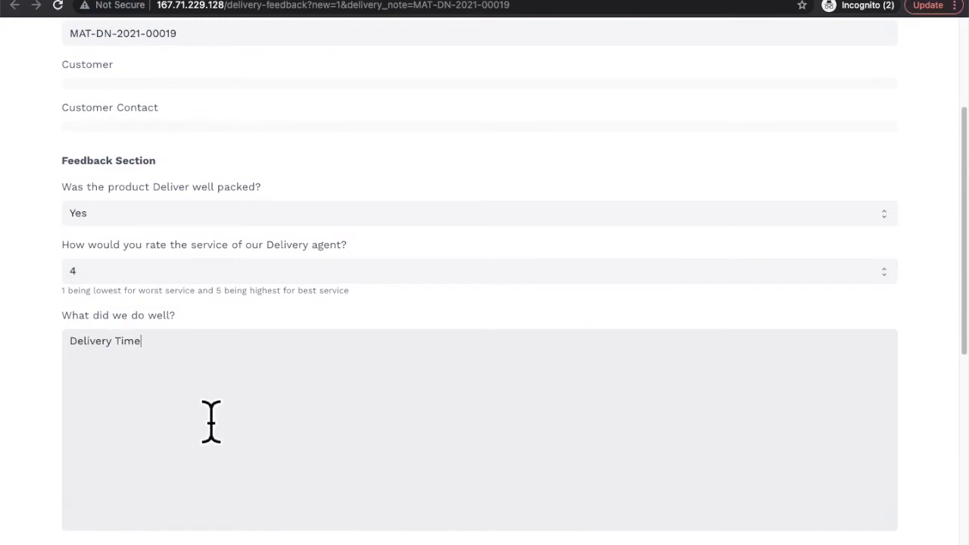
pyautogui.scroll(-1, 259, 401)
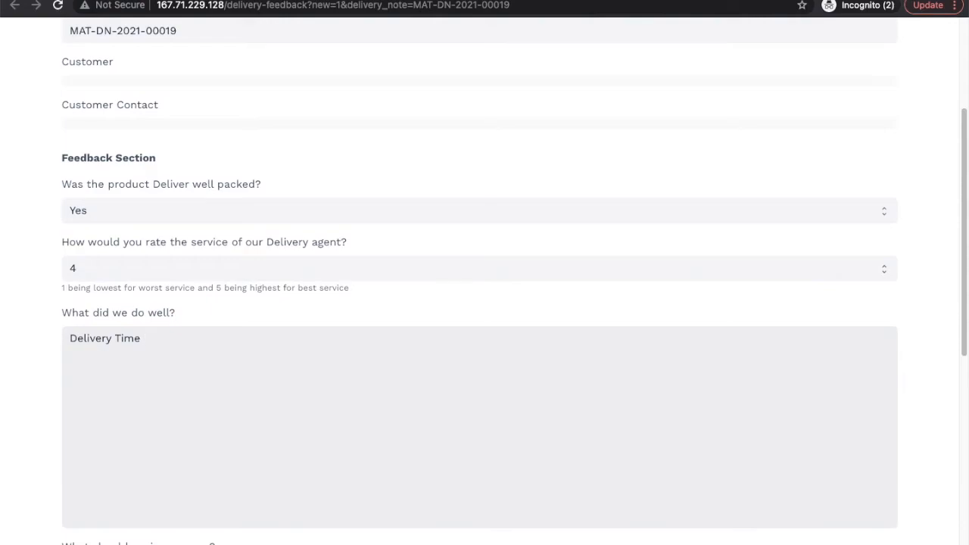
pyautogui.scroll(-10, 252, 397)
pyautogui.click(195, 278)
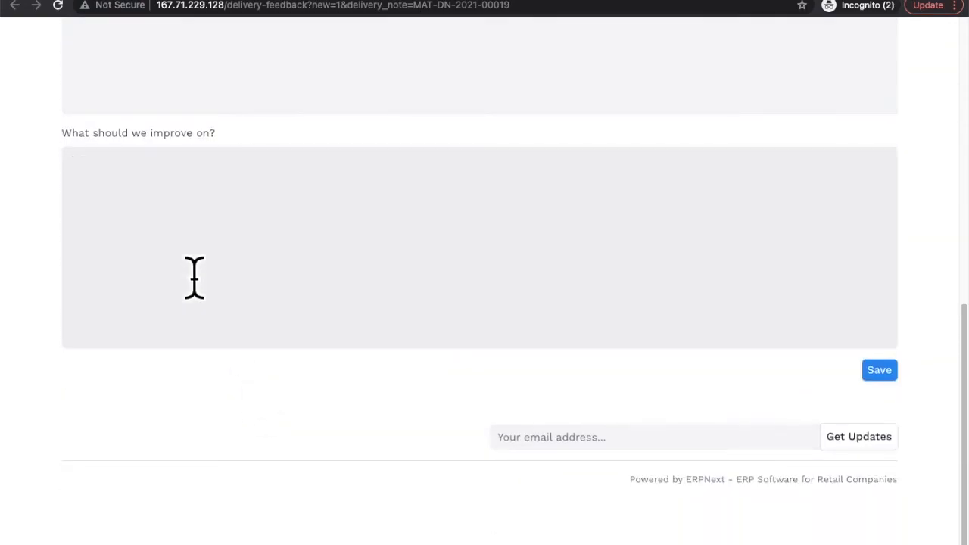
pyautogui.write('Packing')
pyautogui.click(879, 371)
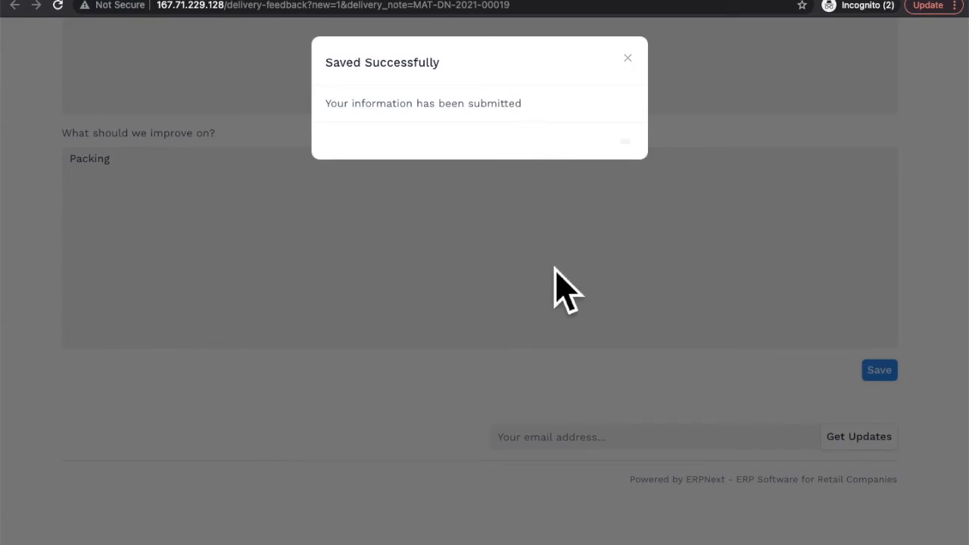
# Step: Switch back to ERPNext, search for "delivery feed" from the home page, and open the Delivery Feedback list
pyautogui.hotkey('ctrl', 'Up')
pyautogui.click(707, 134)
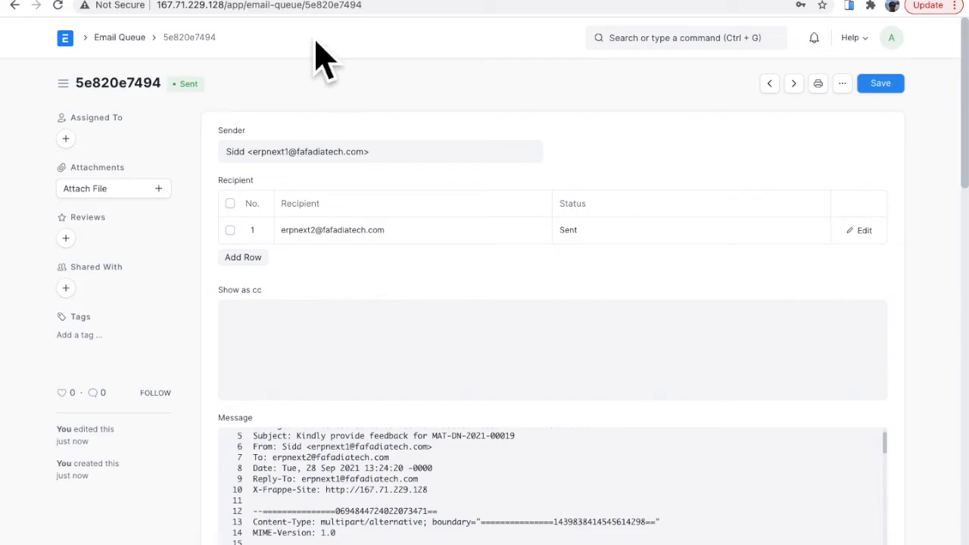
pyautogui.click(67, 40)
pyautogui.click(679, 37)
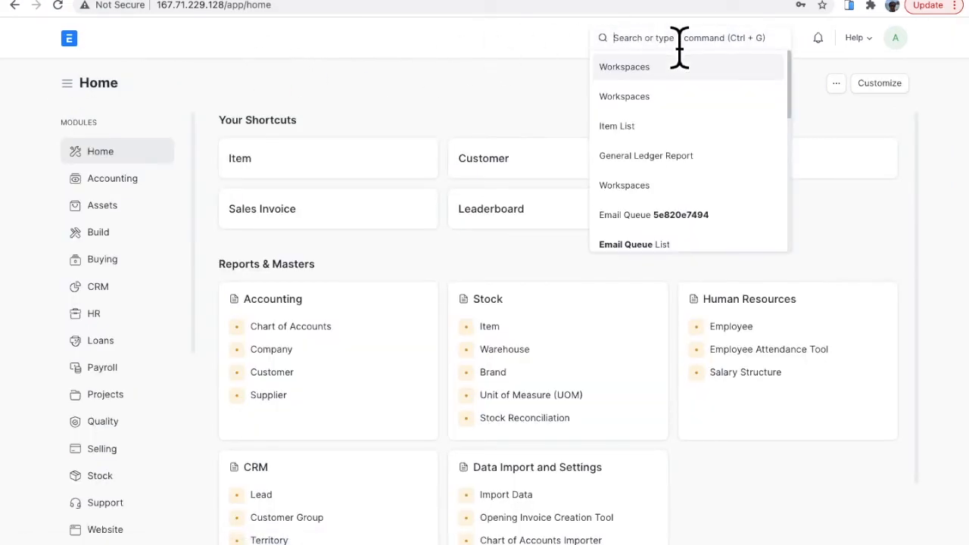
pyautogui.write('delivery')
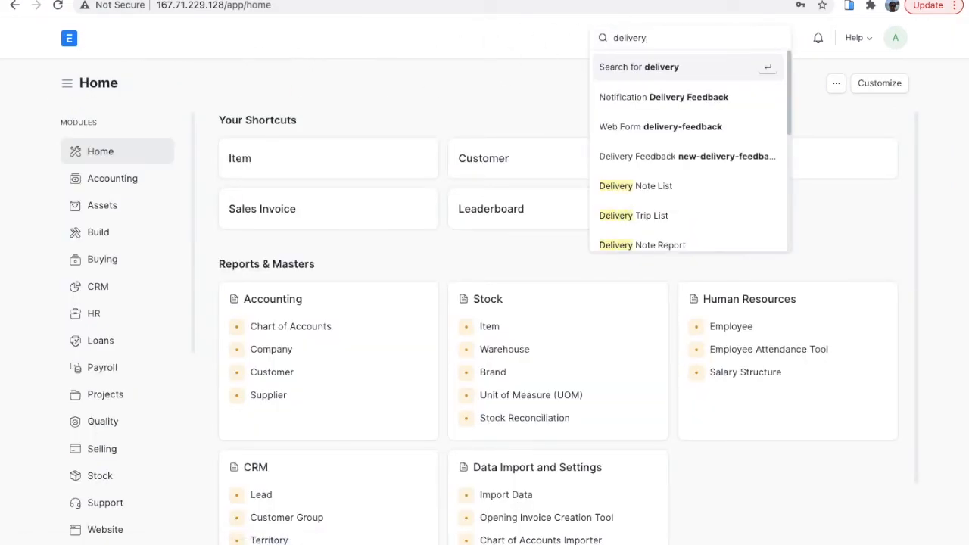
pyautogui.press('Down')
pyautogui.press('Down')
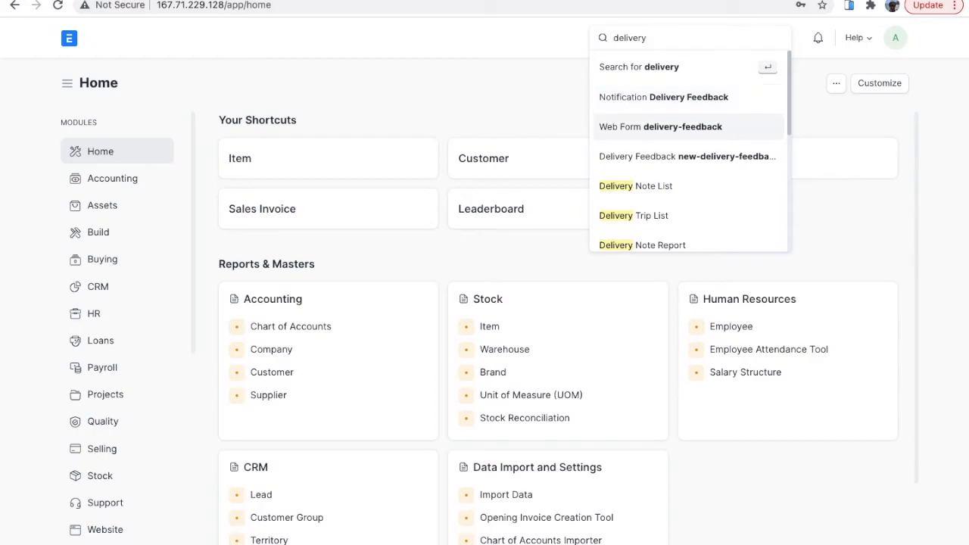
pyautogui.press('Down')
pyautogui.write('ry f')
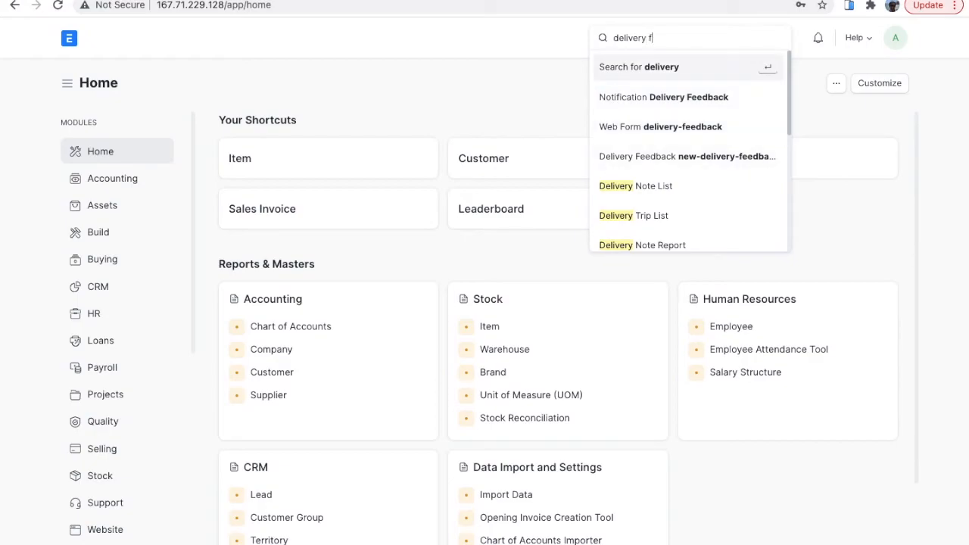
pyautogui.write('eed')
pyautogui.press('Down')
pyautogui.press('Down')
pyautogui.press('Down')
pyautogui.press('Down')
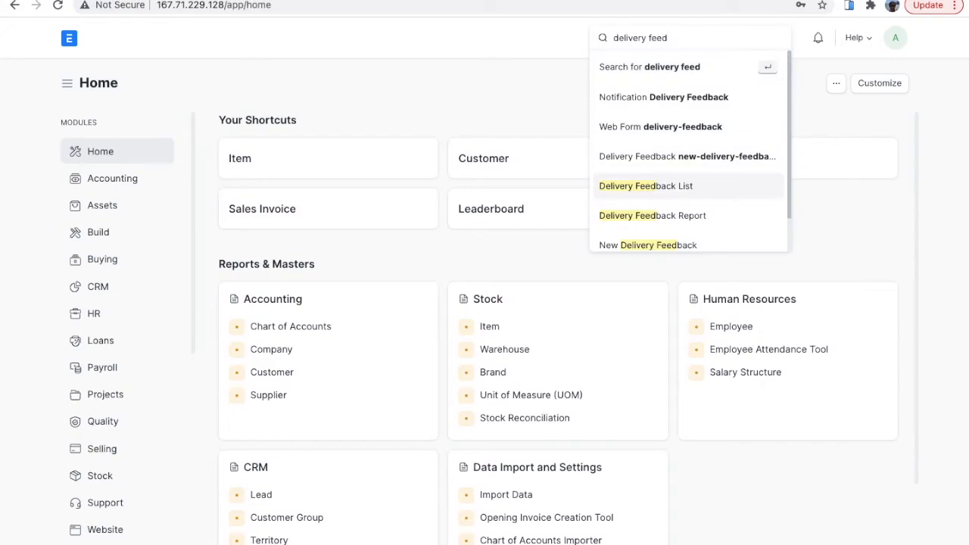
pyautogui.press('Return')
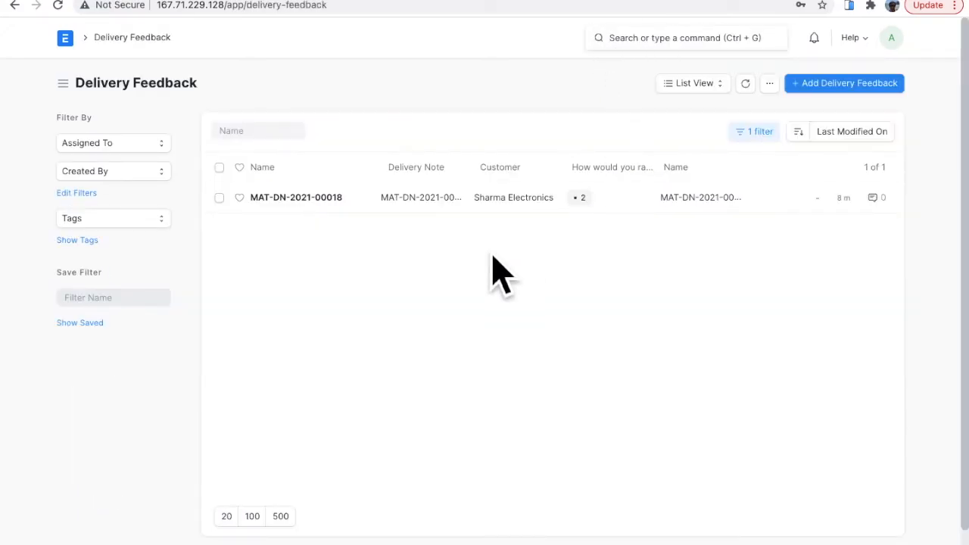
# Step: Clear the filter on the Delivery Feedback list, review the newest record's answers, and return to the list
pyautogui.click(759, 132)
pyautogui.click(750, 203)
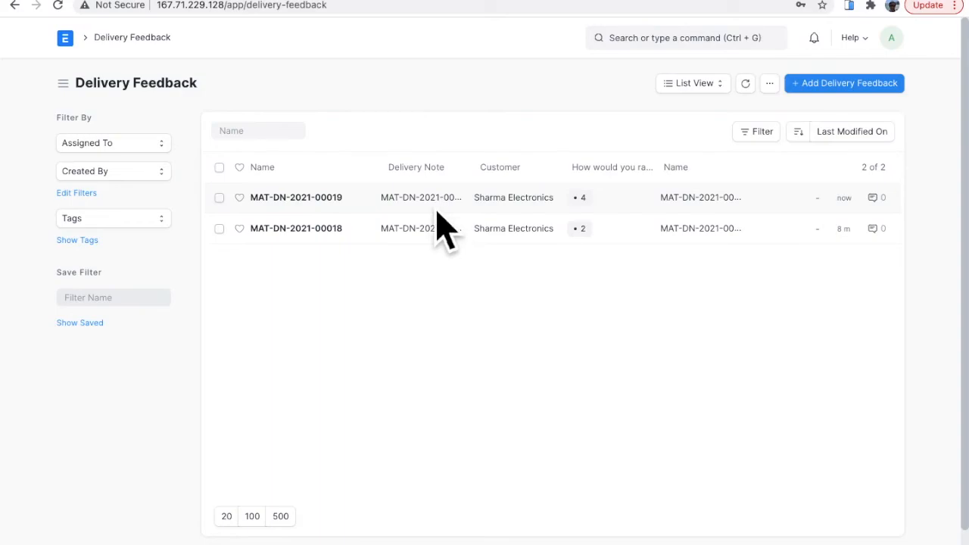
pyautogui.click(318, 210)
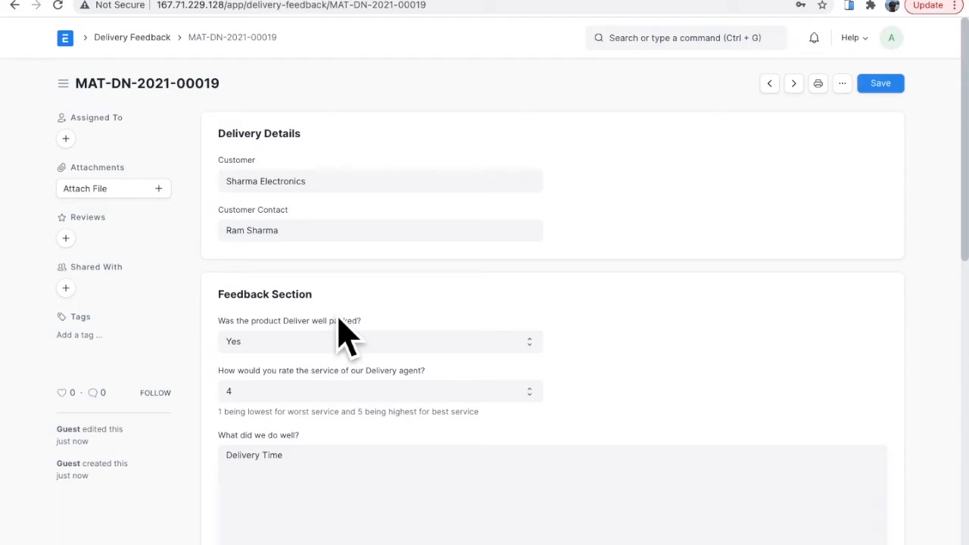
pyautogui.hscroll(-5, 690, 302)
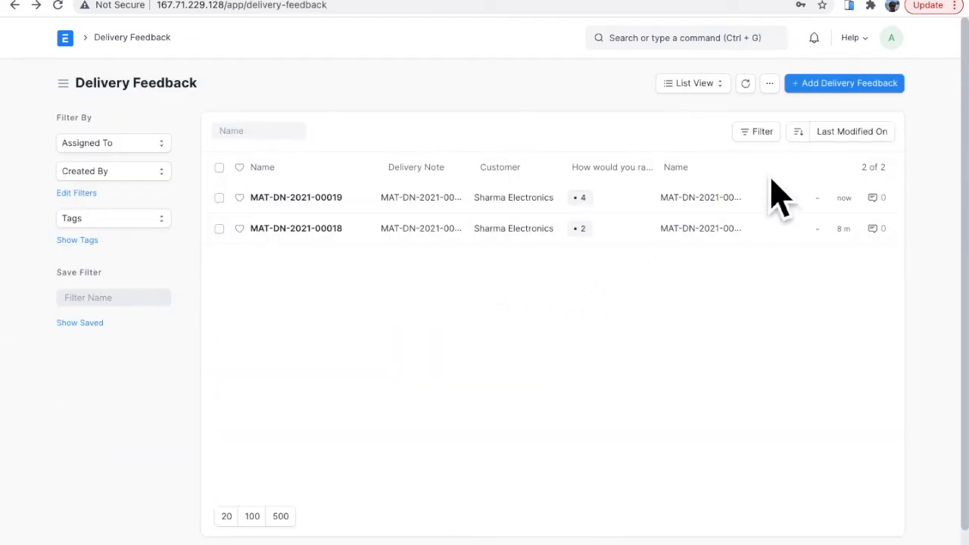
# Step: Switch to the presentation, show the "How to? Capture Feedback on Delivery" slide full screen, and return to the browser
pyautogui.click(567, 524)
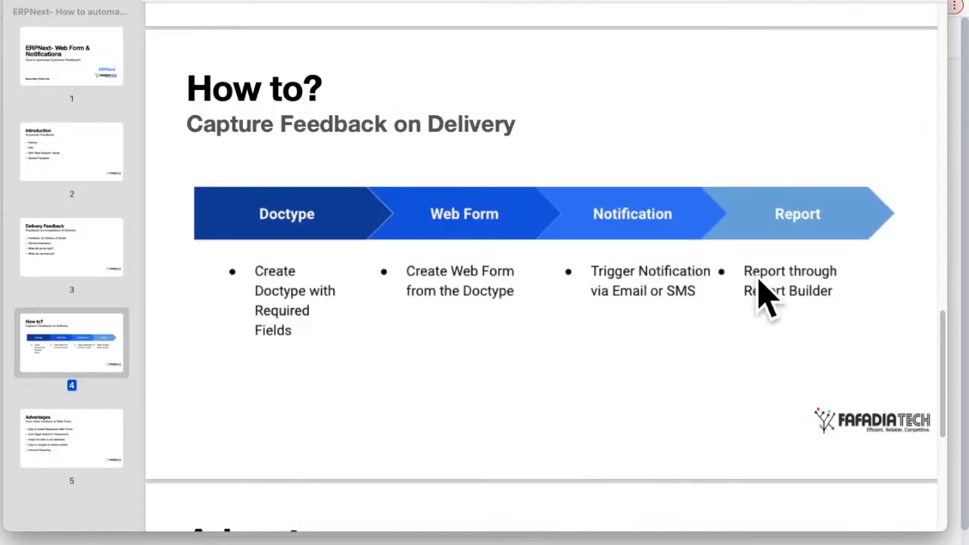
pyautogui.press('shift+super+f')
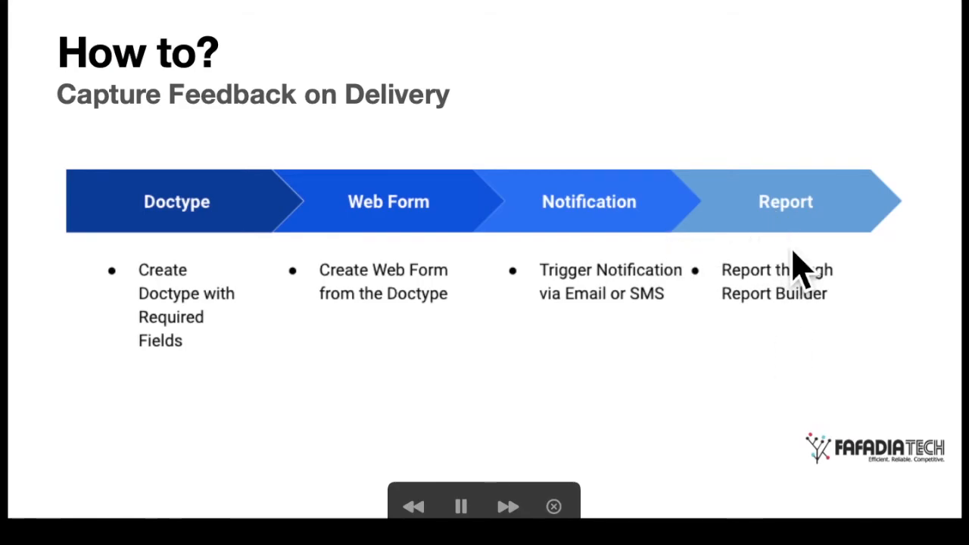
pyautogui.press('Escape')
pyautogui.moveTo(340, 534)
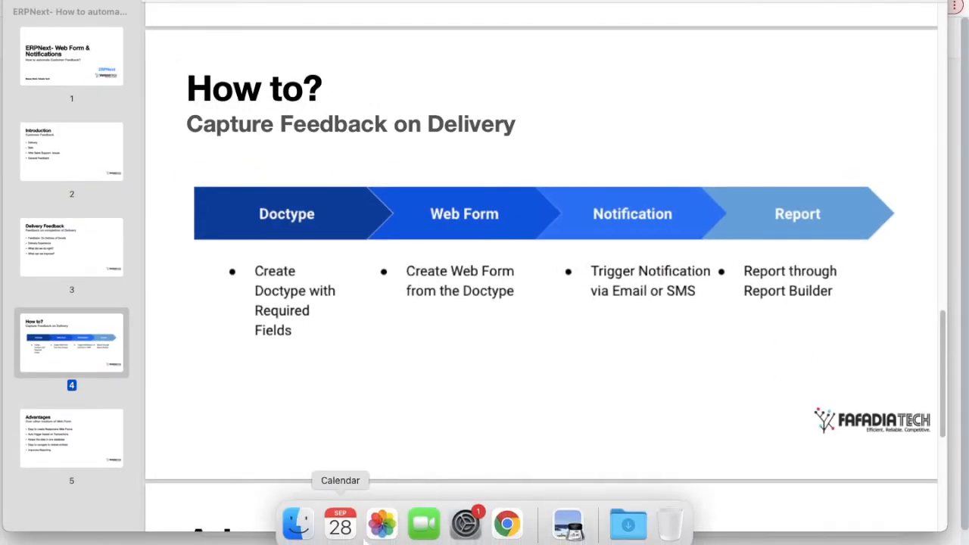
pyautogui.click(508, 524)
# Step: Show Delivery Feedback as a report and add columns for what to improve, what was done well, and whether the product was well packed
pyautogui.click(716, 85)
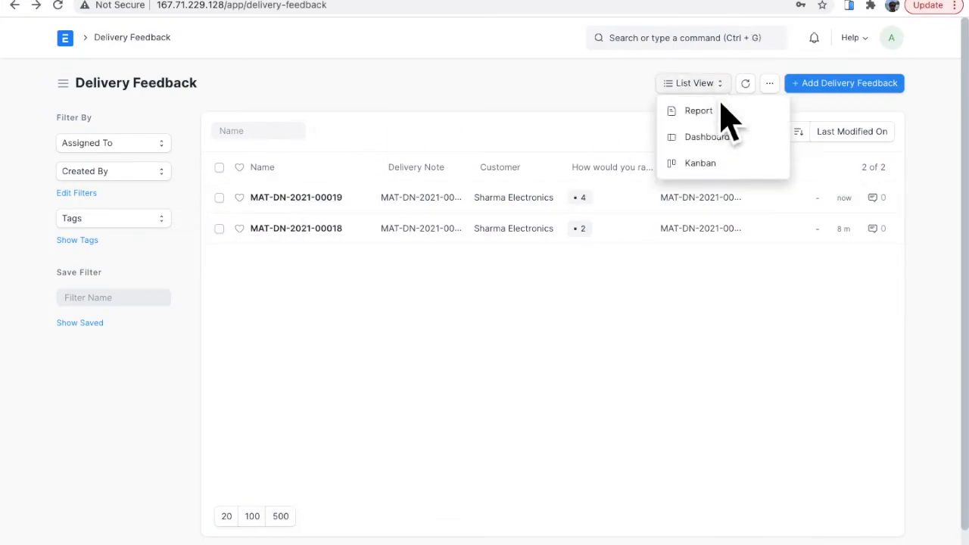
pyautogui.click(722, 110)
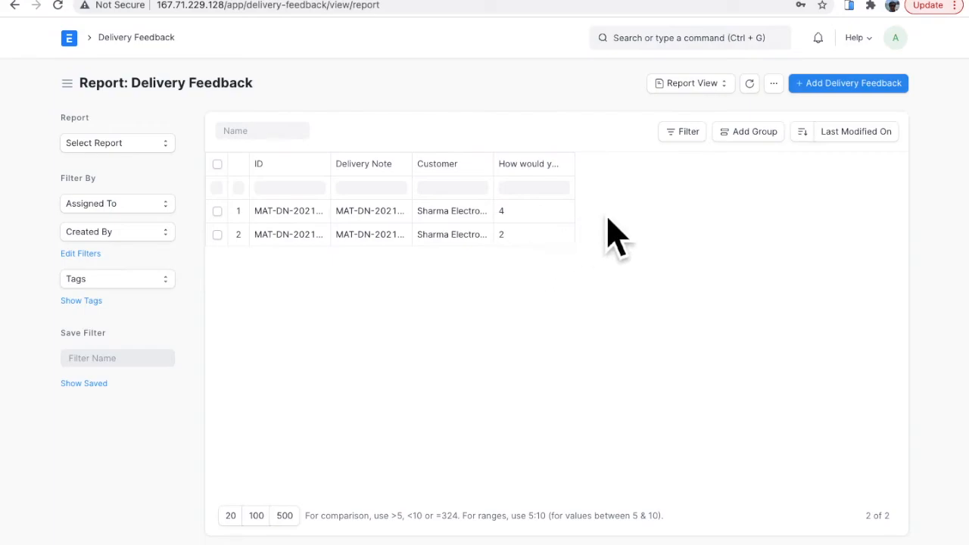
pyautogui.click(773, 83)
pyautogui.click(707, 219)
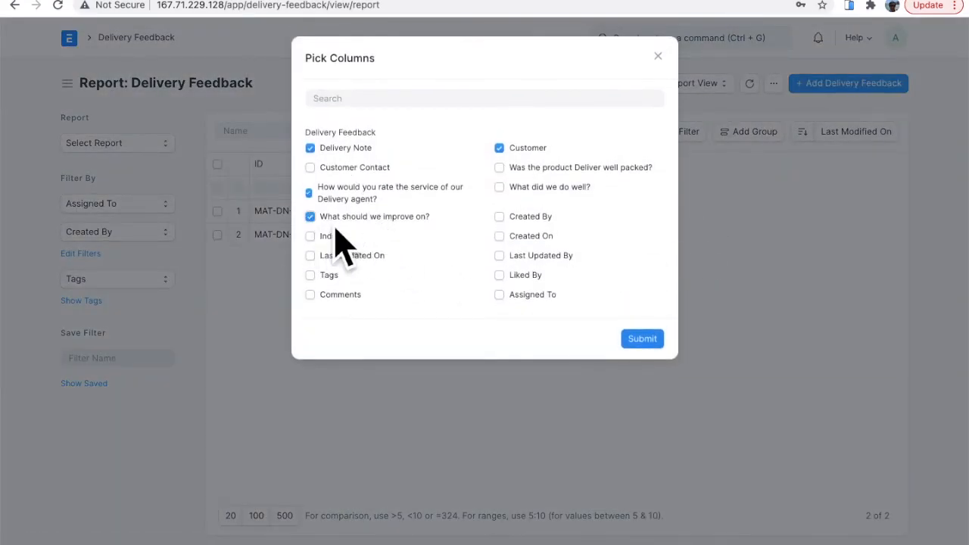
pyautogui.click(498, 187)
pyautogui.click(499, 168)
pyautogui.click(644, 341)
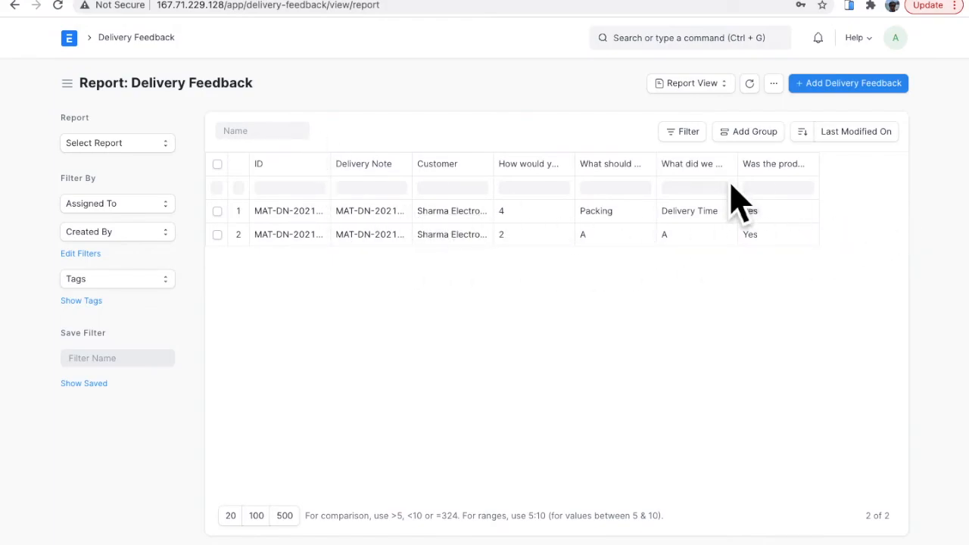
pyautogui.click(138, 148)
pyautogui.click(571, 99)
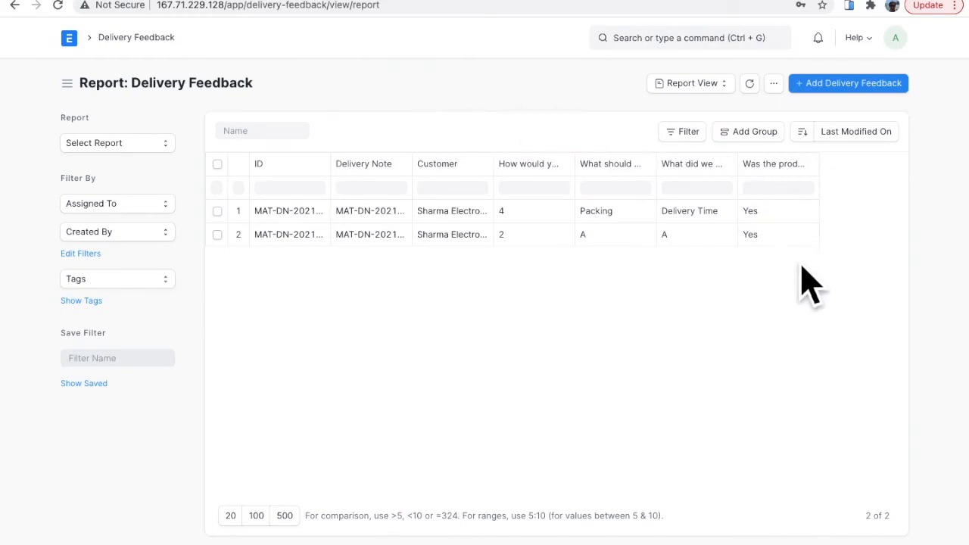
pyautogui.hscroll(-5, 798, 265)
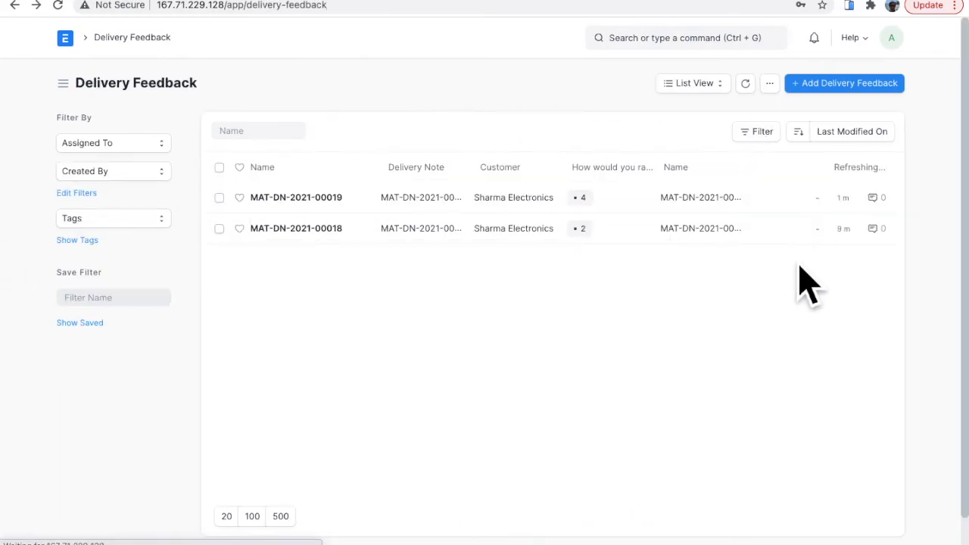
pyautogui.moveTo(701, 542)
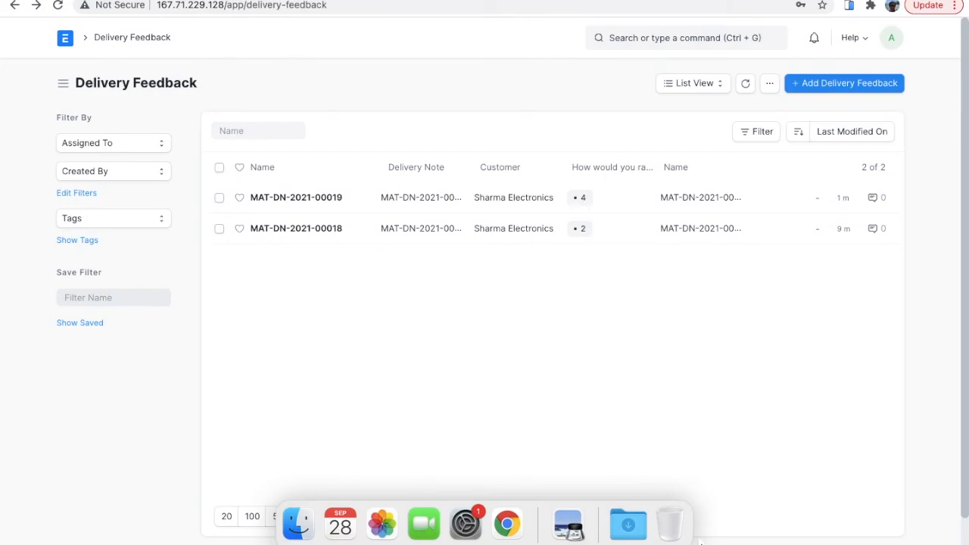
pyautogui.hscroll(5, 580, 359)
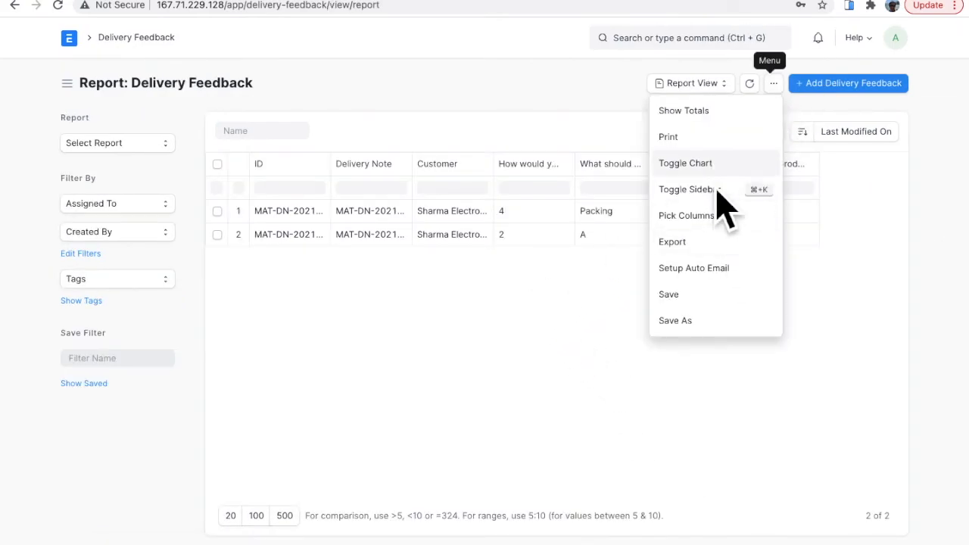
# Step: Export all rows of the Delivery Feedback report as an Excel file and download it
pyautogui.click(708, 244)
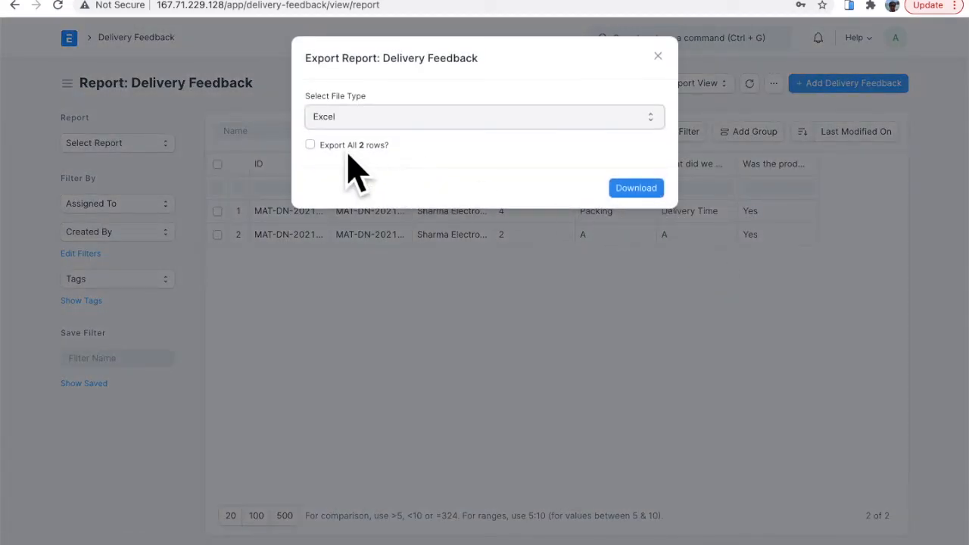
pyautogui.click(352, 145)
pyautogui.click(639, 187)
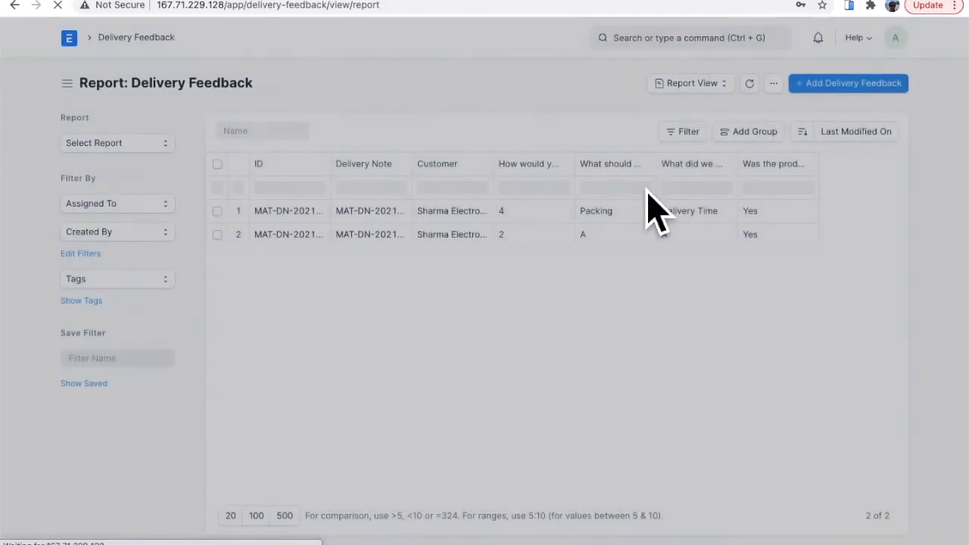
pyautogui.click(468, 107)
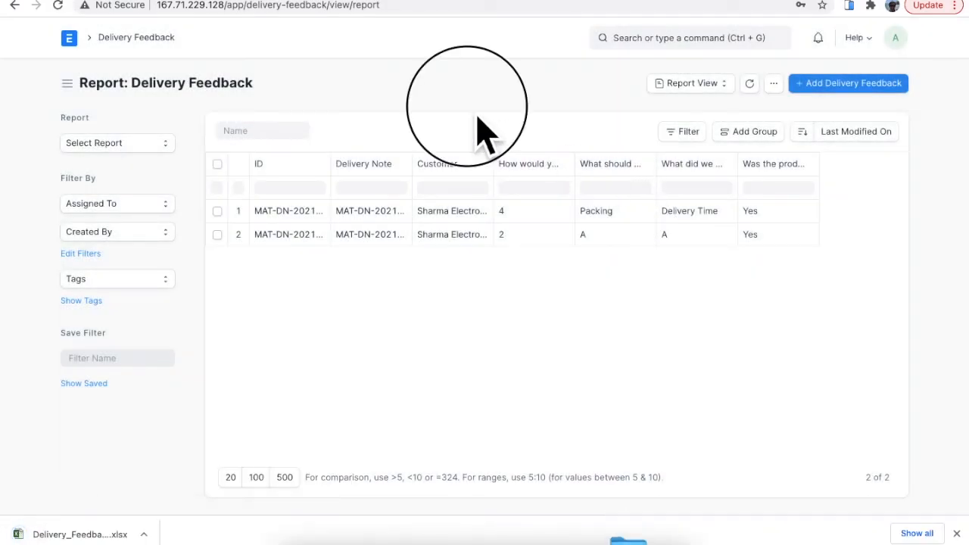
# Step: Return to the home page, switch to the presentation, and advance its full-screen show to the Advantages slide
pyautogui.click(72, 41)
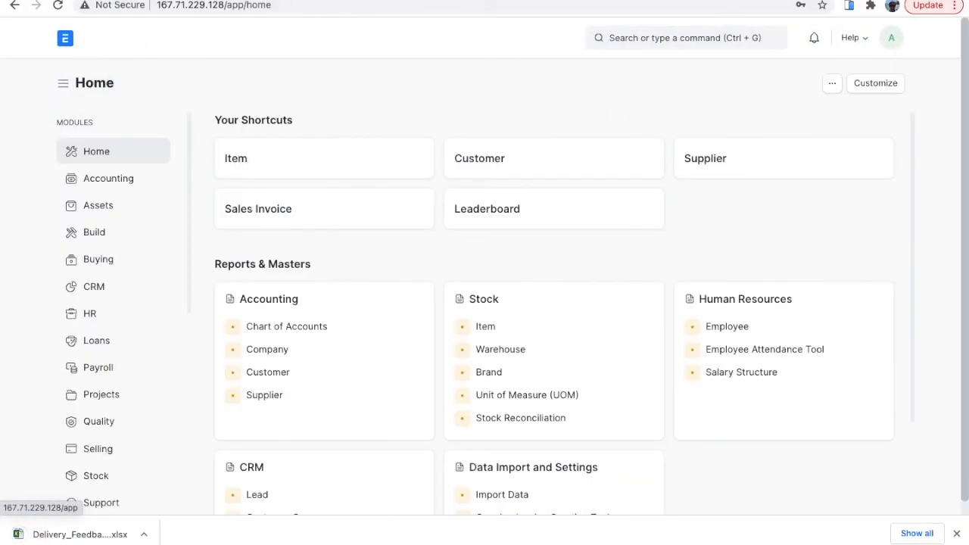
pyautogui.click(570, 524)
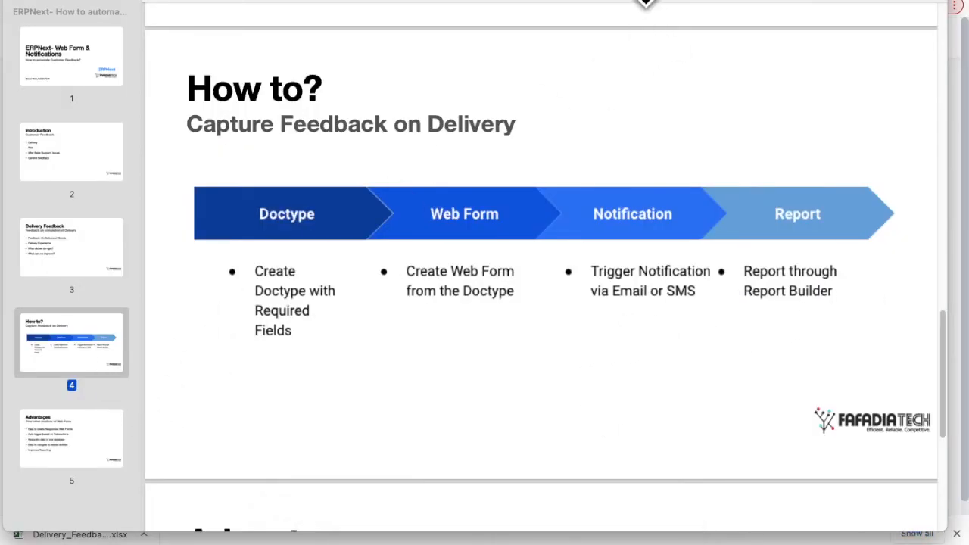
pyautogui.press('super+shift+f')
pyautogui.press('Right')
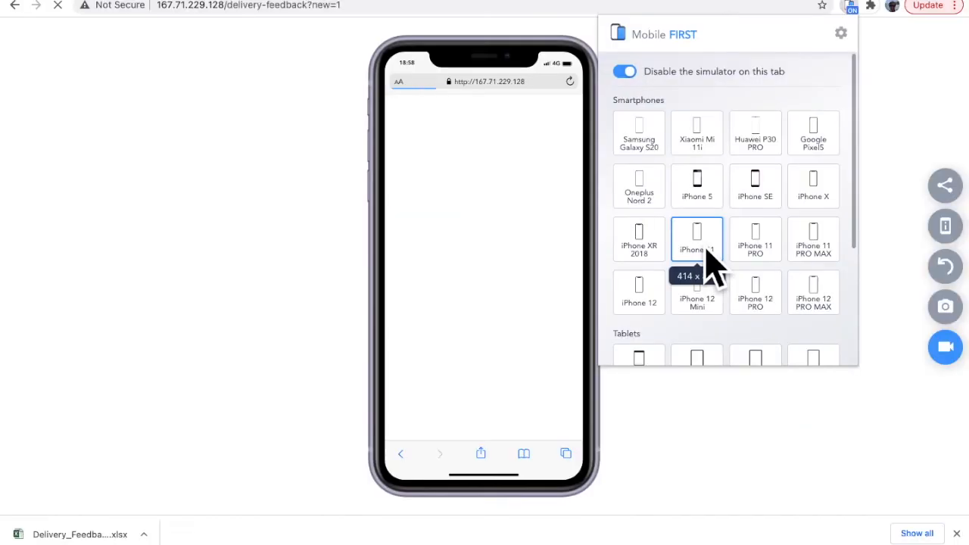
# Step: Preview the Delivery Feedback web form on a simulated iPhone 11, look over its fields, and close the device picker
pyautogui.click(704, 244)
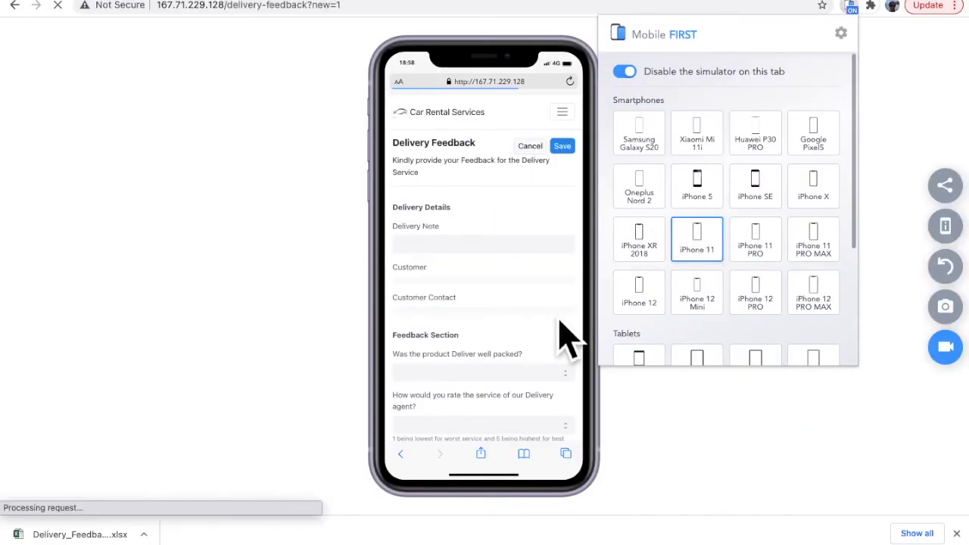
pyautogui.scroll(-2, 528, 309)
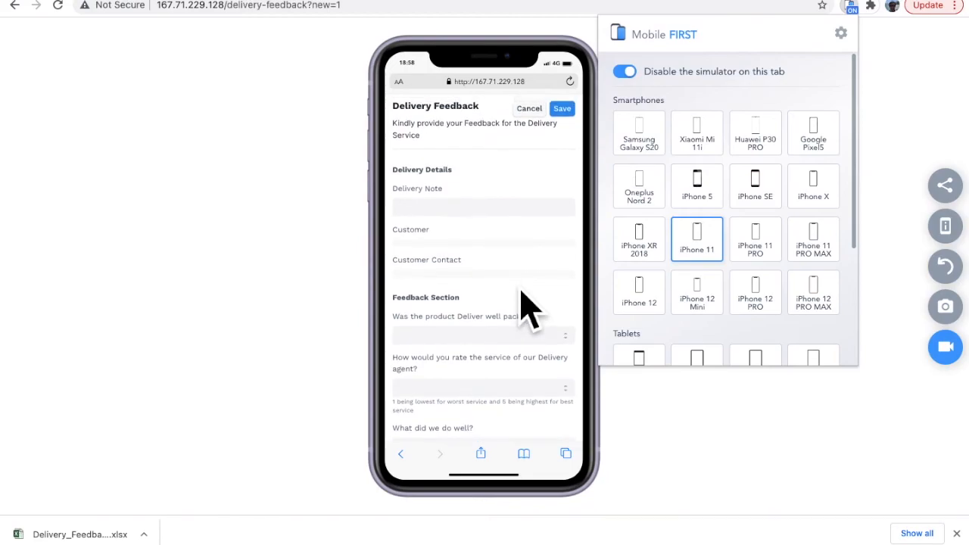
pyautogui.scroll(2, 528, 309)
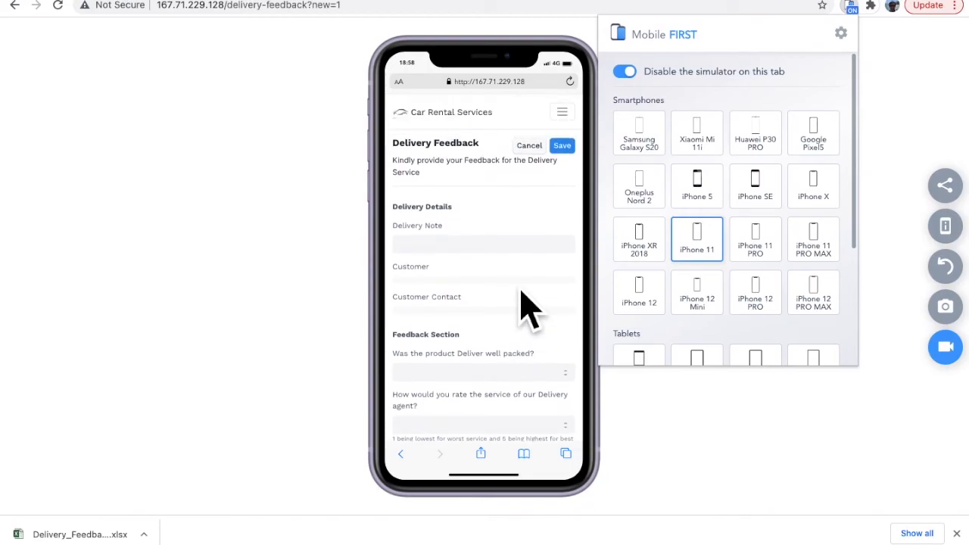
pyautogui.click(882, 121)
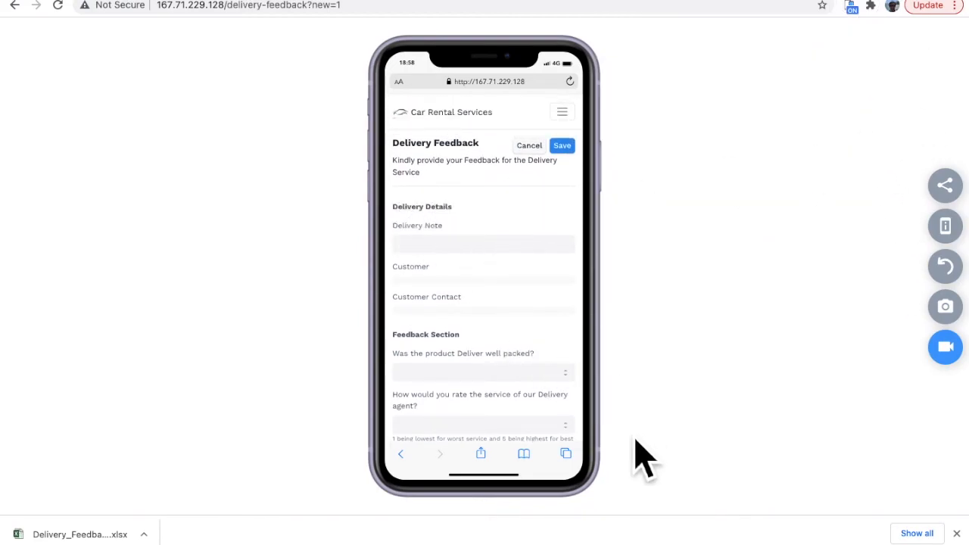